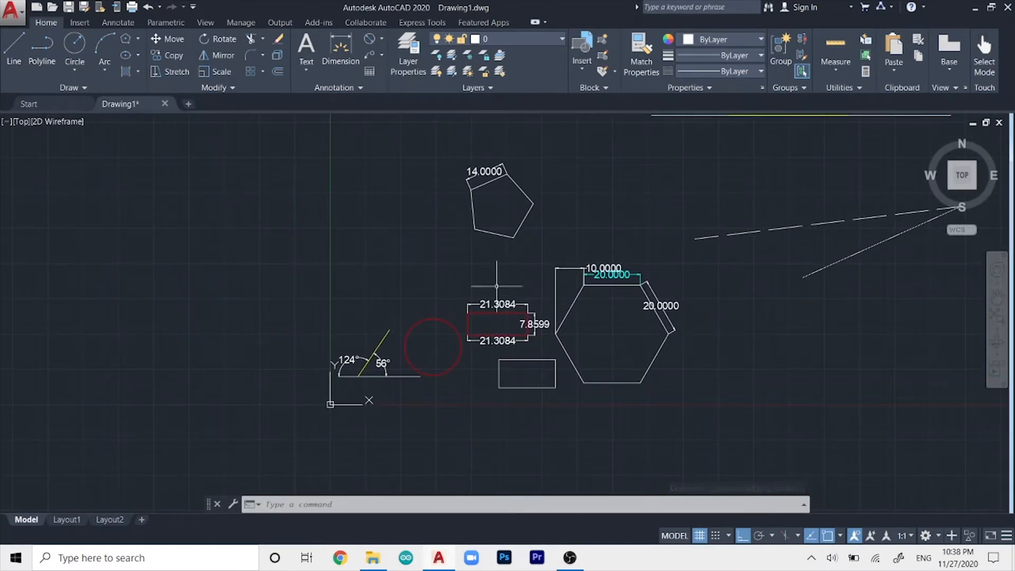
pyautogui.scroll(-2, 612, 189)
pyautogui.scroll(2, 614, 189)
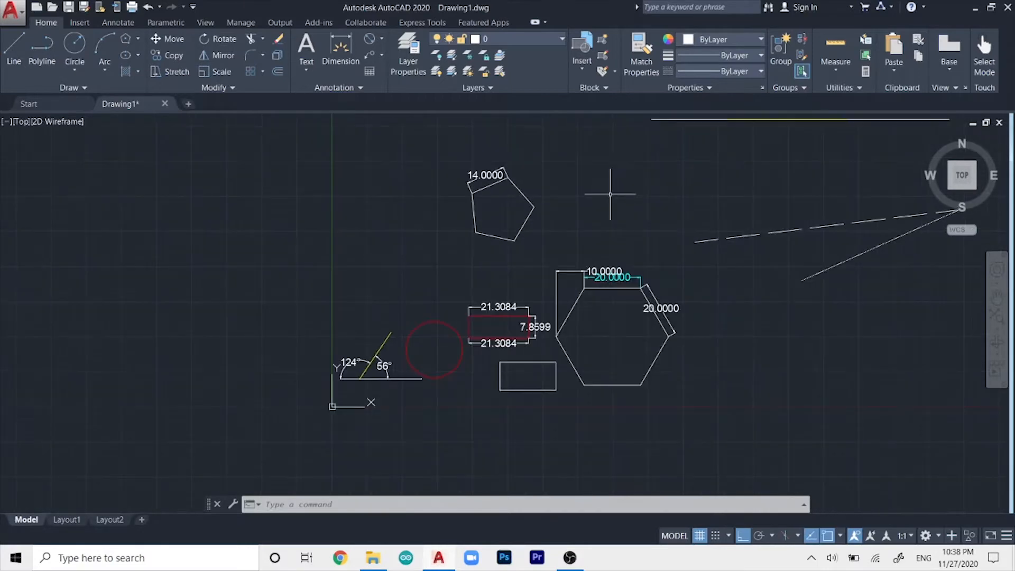
pyautogui.moveTo(608, 193); pyautogui.dragTo(537, 229, button='middle')
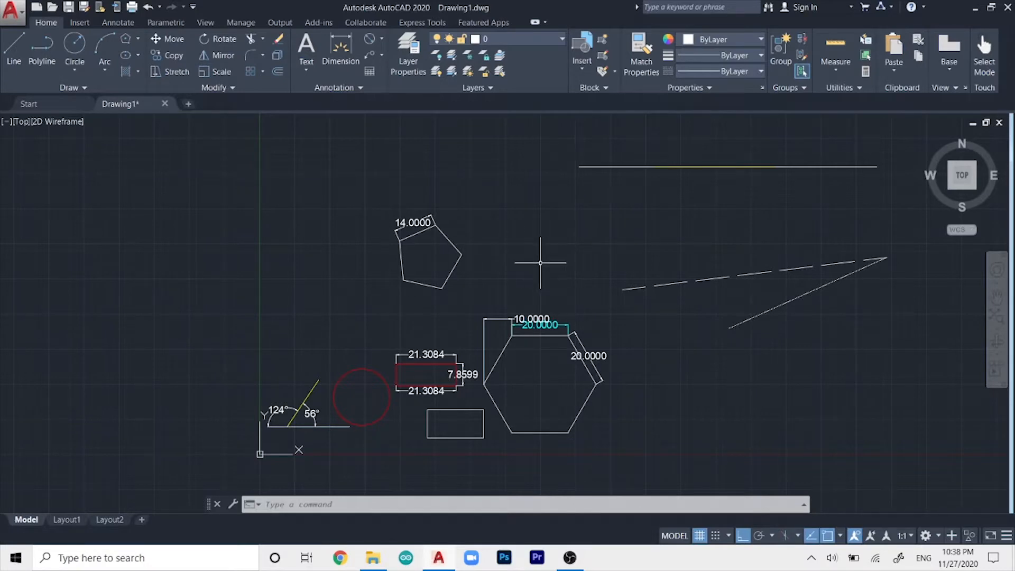
pyautogui.scroll(-2, 540, 262)
pyautogui.scroll(2, 455, 302)
pyautogui.moveTo(455, 301); pyautogui.dragTo(457, 270, button='middle')
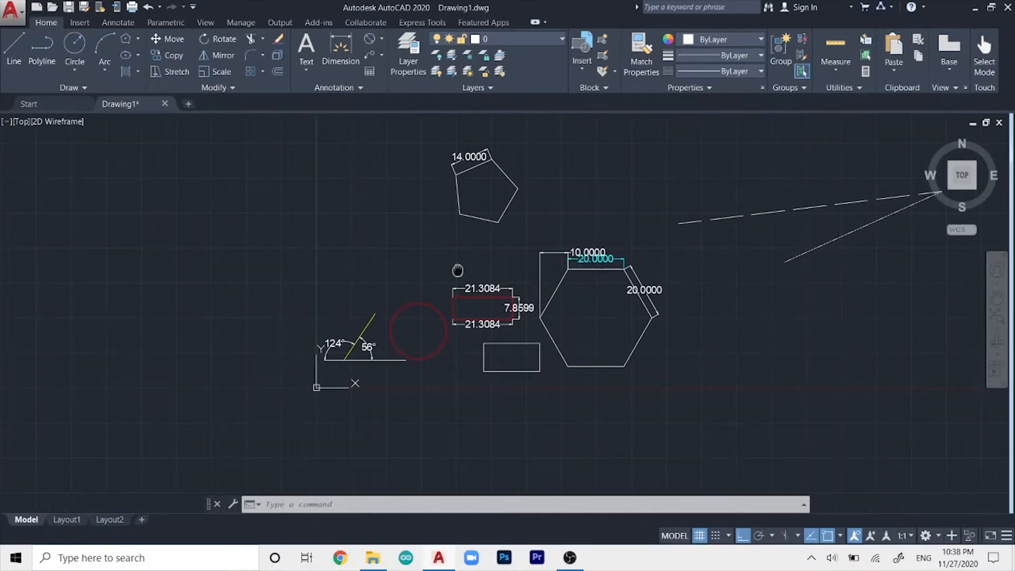
# Start the PLOT command and set the plotter to DWG To PDF.pc3
pyautogui.write('p')
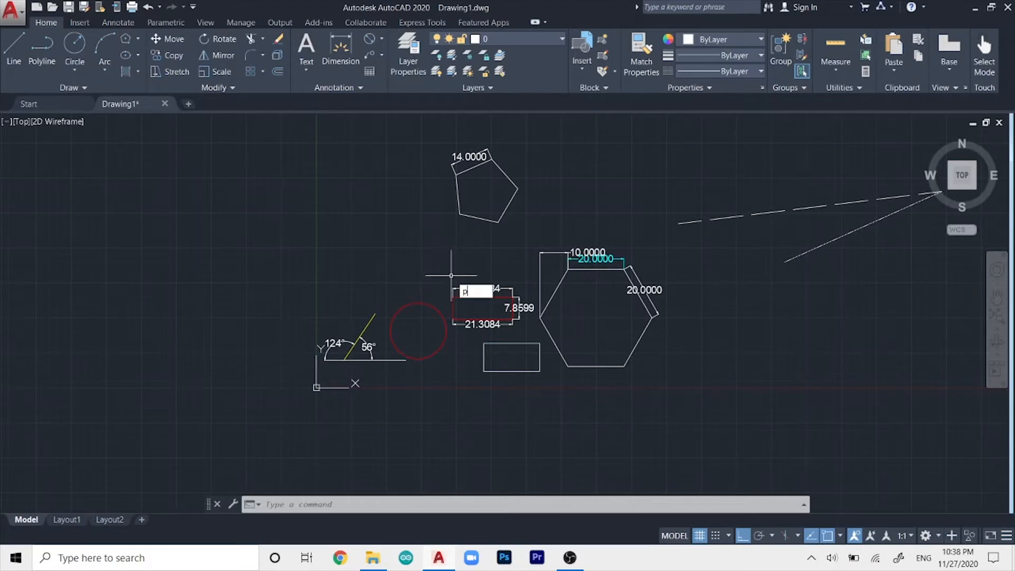
pyautogui.write('lot')
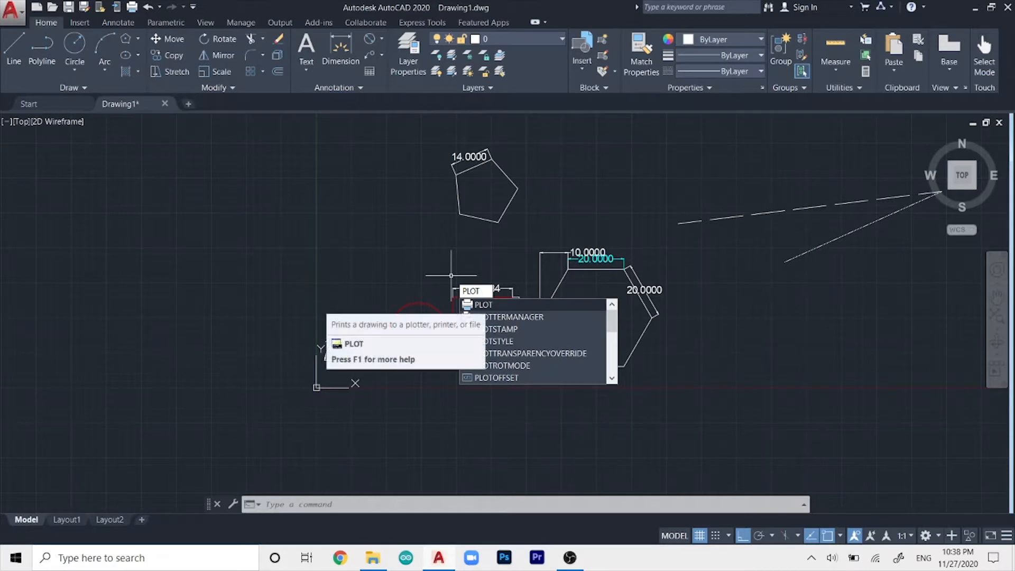
pyautogui.press('Return')
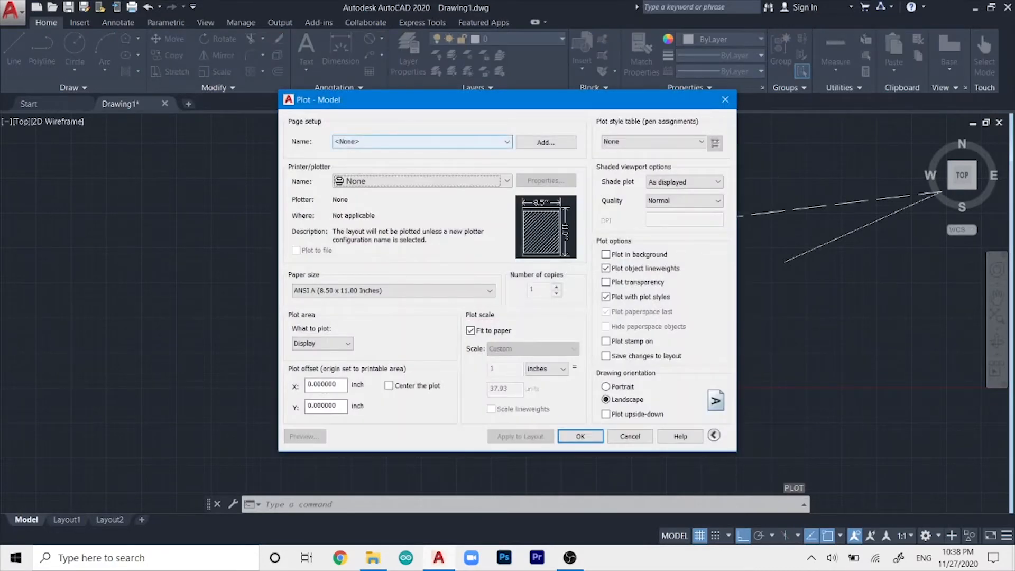
pyautogui.moveTo(476, 110); pyautogui.dragTo(461, 94)
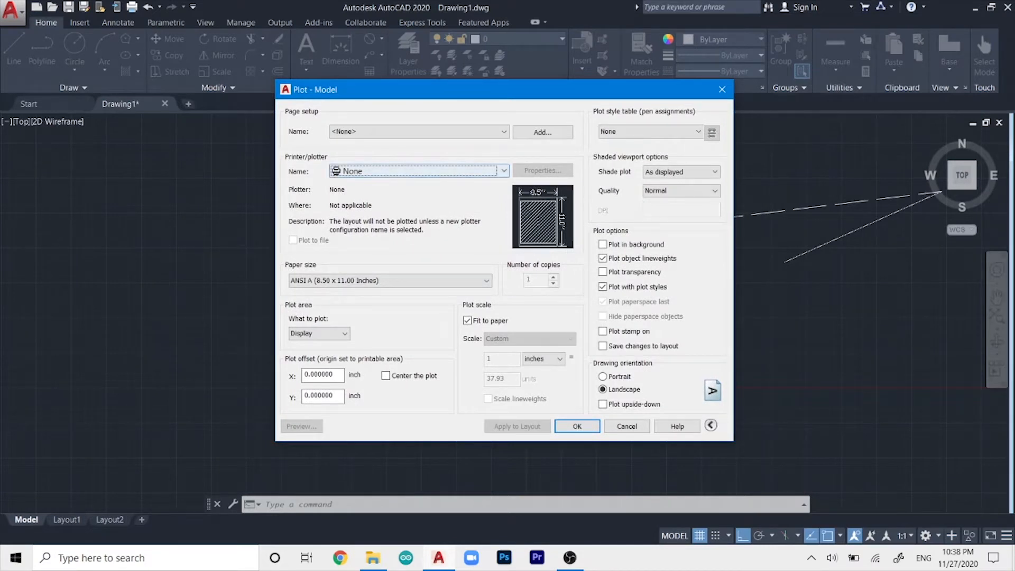
pyautogui.click(419, 171)
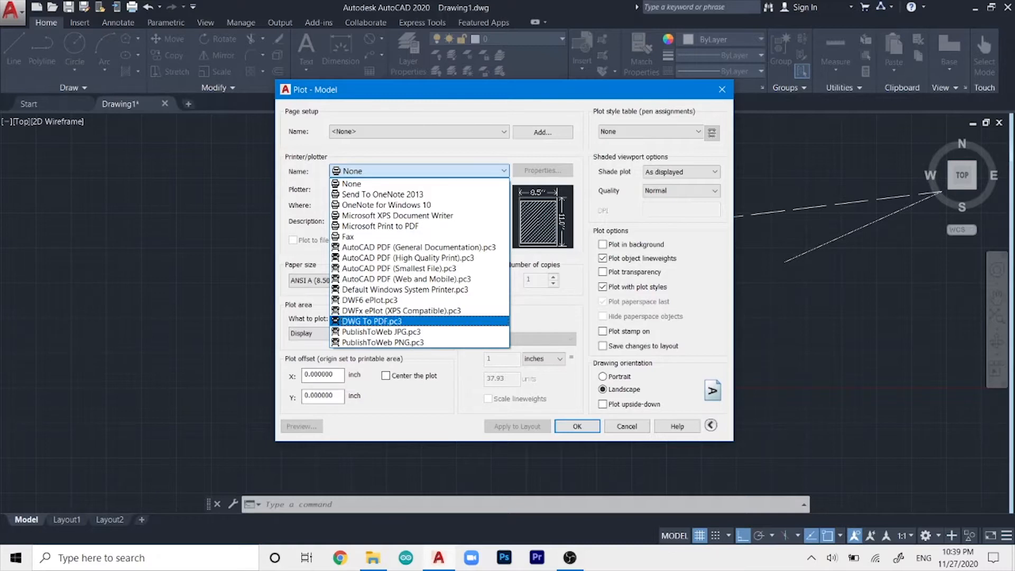
pyautogui.click(371, 321)
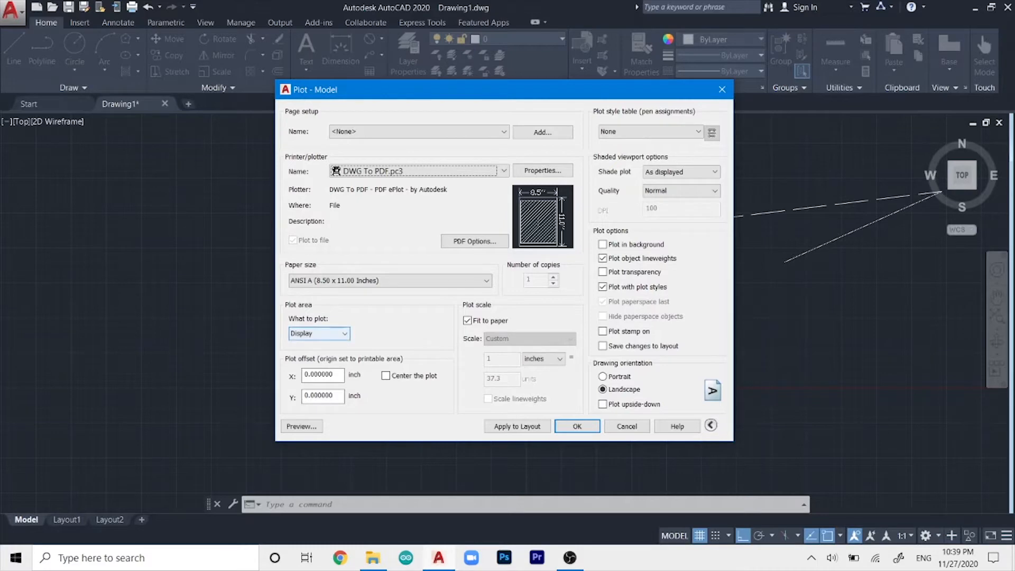
# Define the plot area as a window enclosing the pentagon, angle lines, circle, rectangles and hexagon, leaving out the dashed lines
pyautogui.click(319, 333)
pyautogui.click(301, 370)
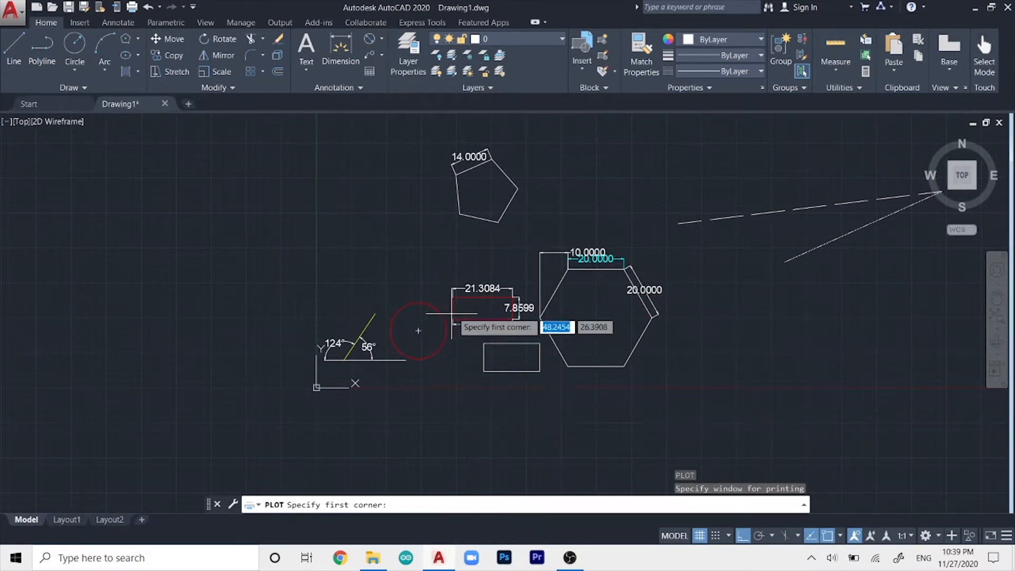
pyautogui.click(320, 145)
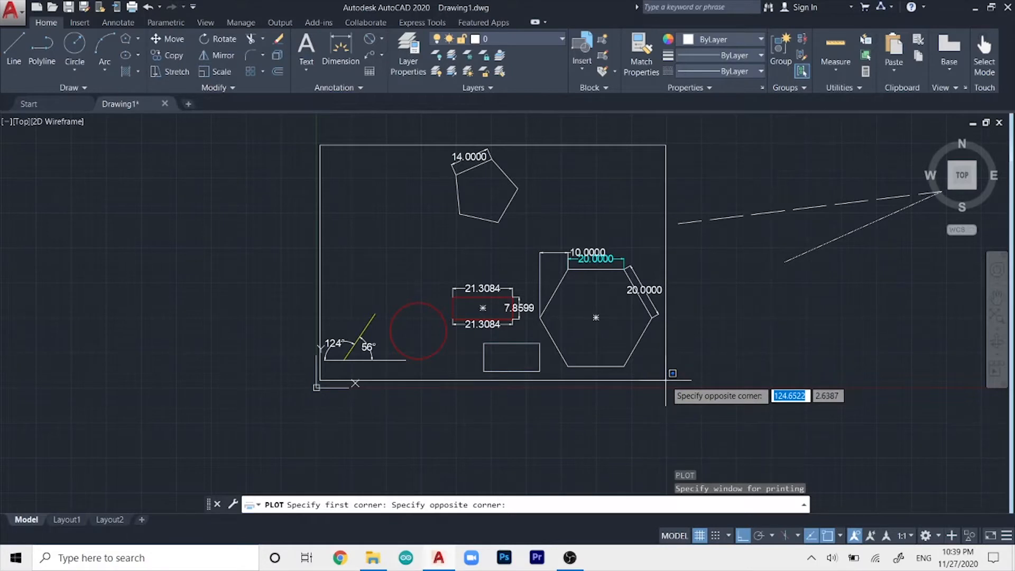
pyautogui.click(666, 380)
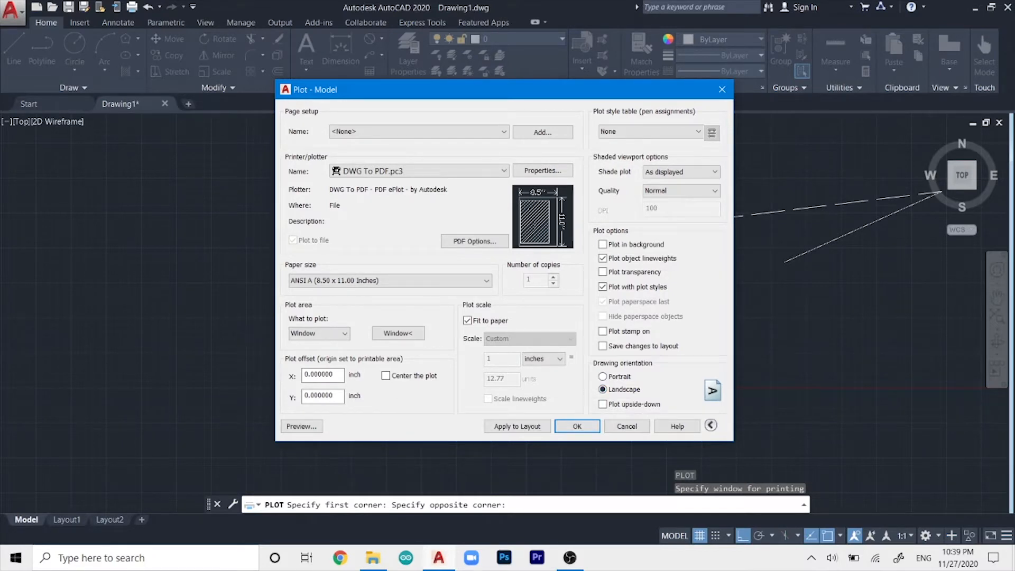
# Set the drawing orientation to Portrait and center the plot on the paper
pyautogui.click(602, 376)
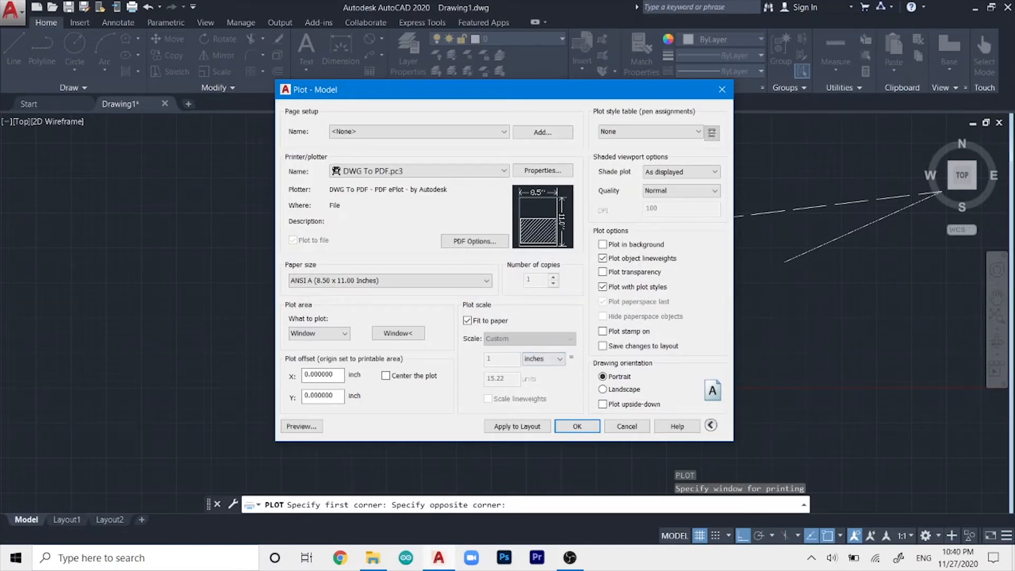
pyautogui.click(386, 375)
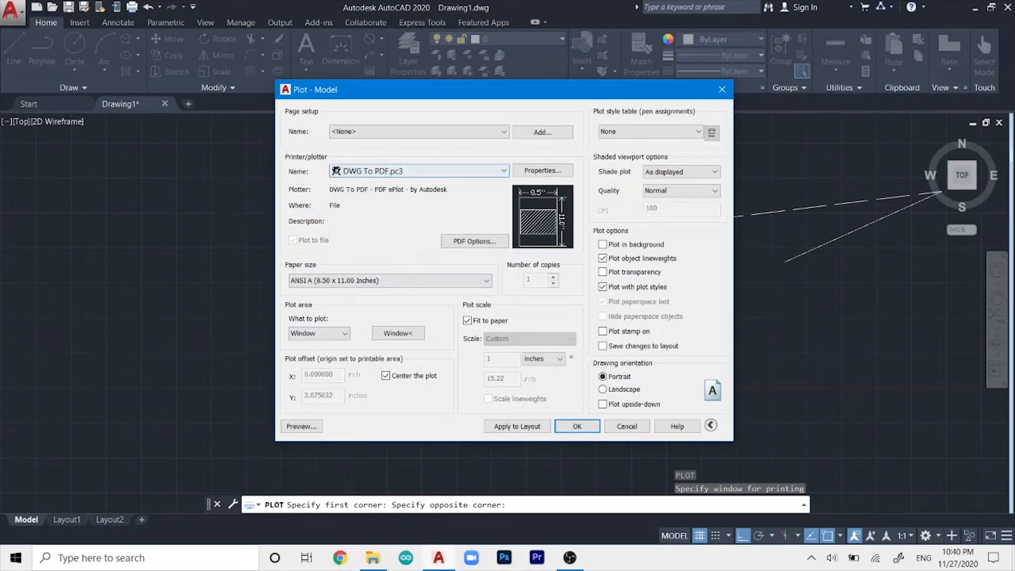
# Try the ISO full bleed A4 (297.00 x 210.00 MM) paper size for the plot
pyautogui.click(389, 280)
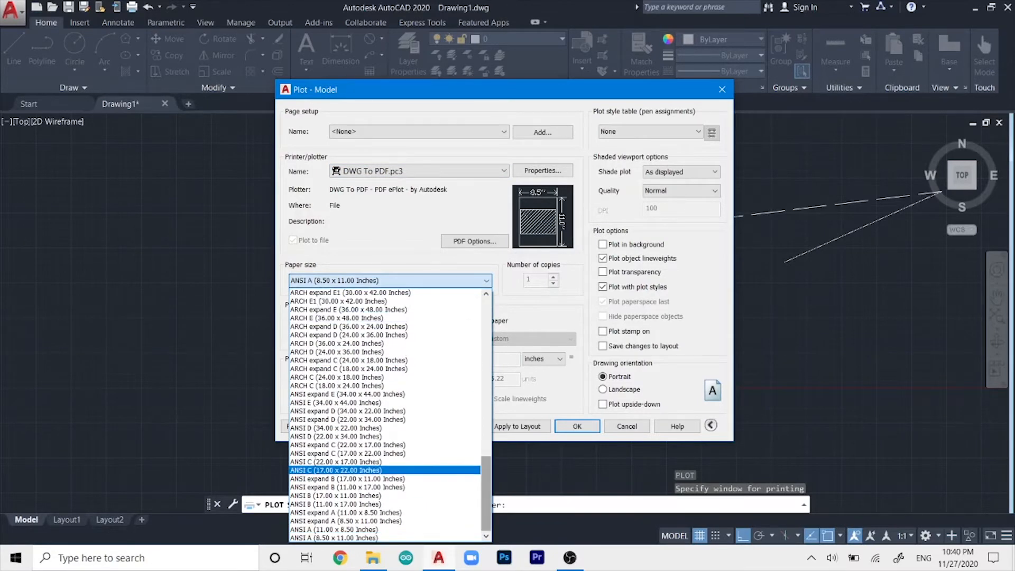
pyautogui.scroll(15, 370, 463)
pyautogui.scroll(5, 390, 414)
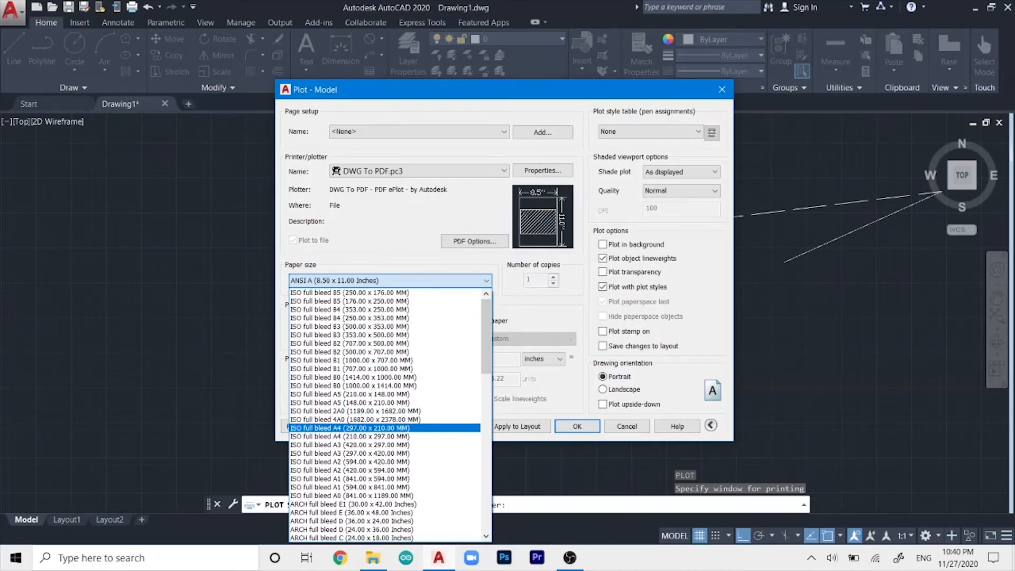
pyautogui.click(349, 428)
# Set the plot's paper size to ISO full bleed A4 (210.00 x 297.00 MM)
pyautogui.click(390, 281)
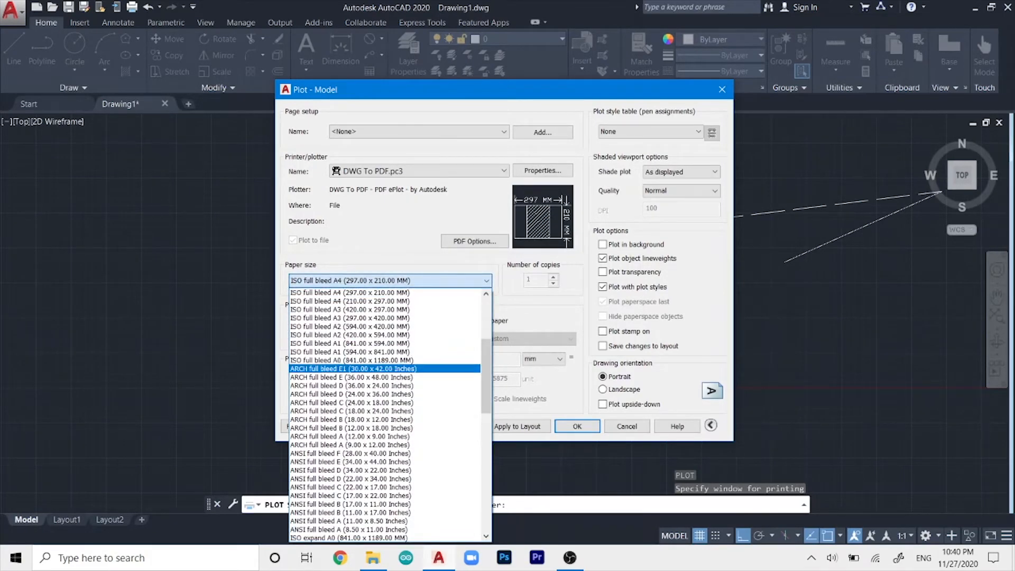
pyautogui.scroll(5, 384, 369)
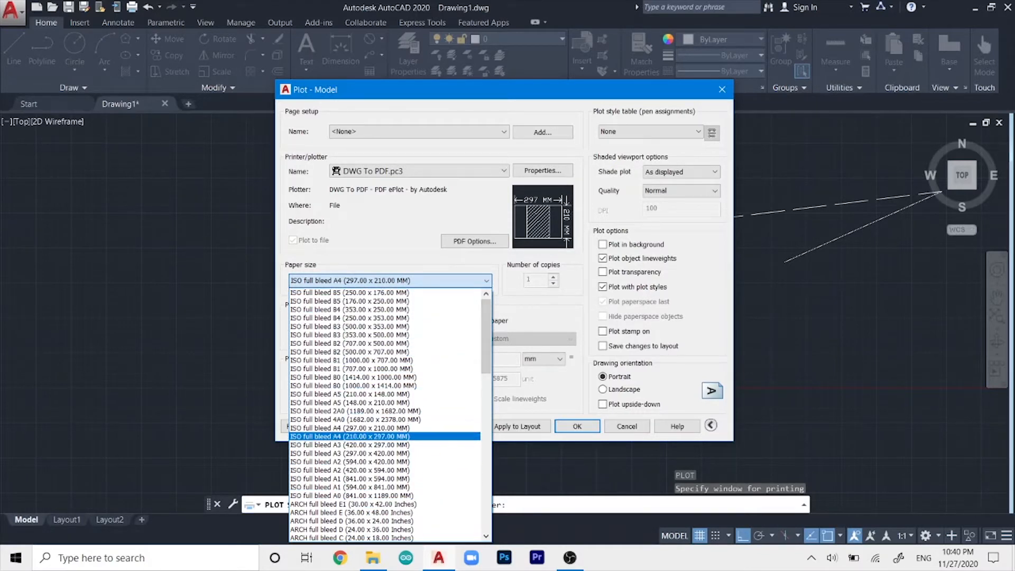
pyautogui.click(349, 436)
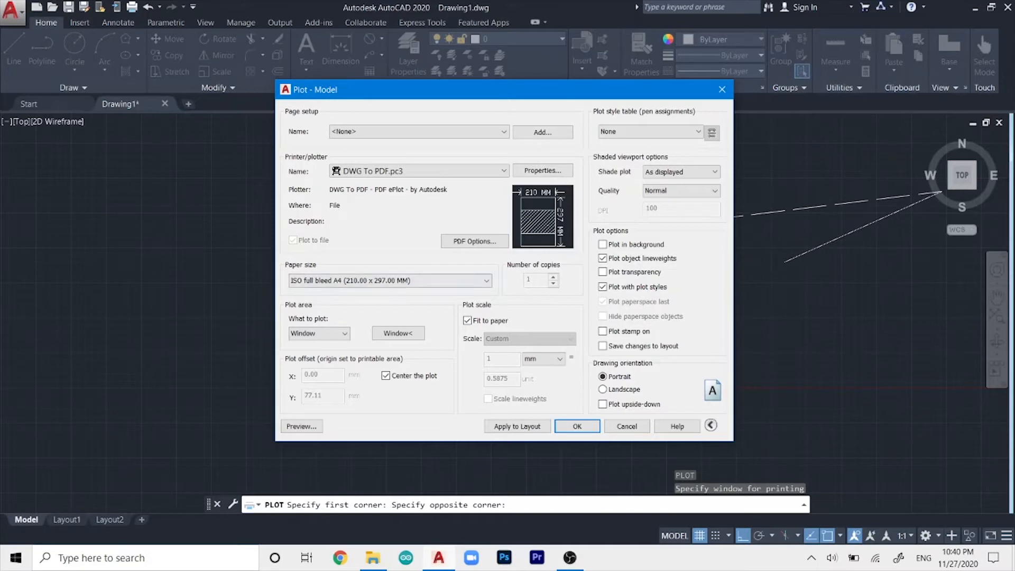
# Run the plot and save the PDF to the Desktop under the name test1
pyautogui.click(577, 426)
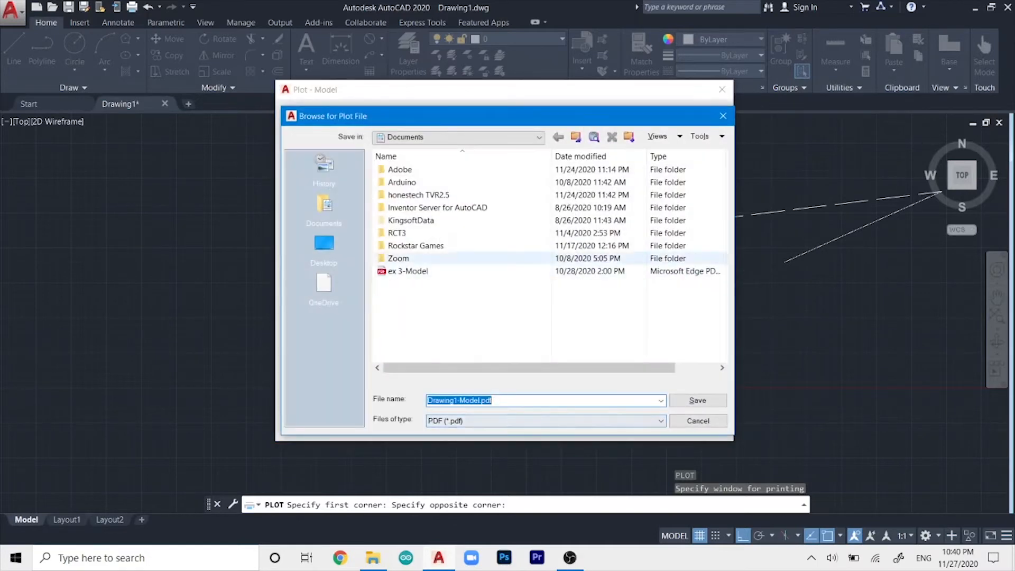
pyautogui.click(324, 244)
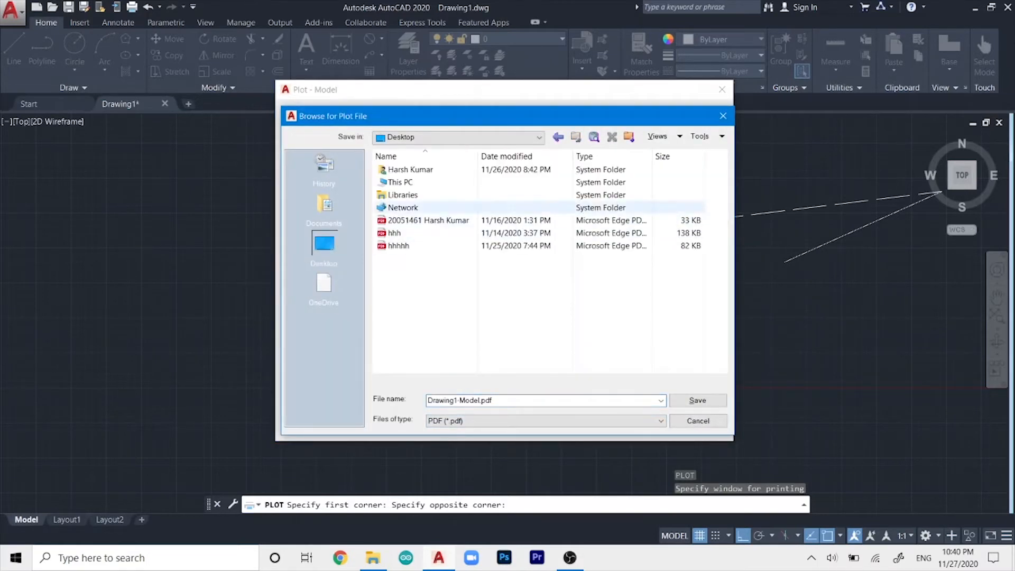
pyautogui.doubleClick(465, 400)
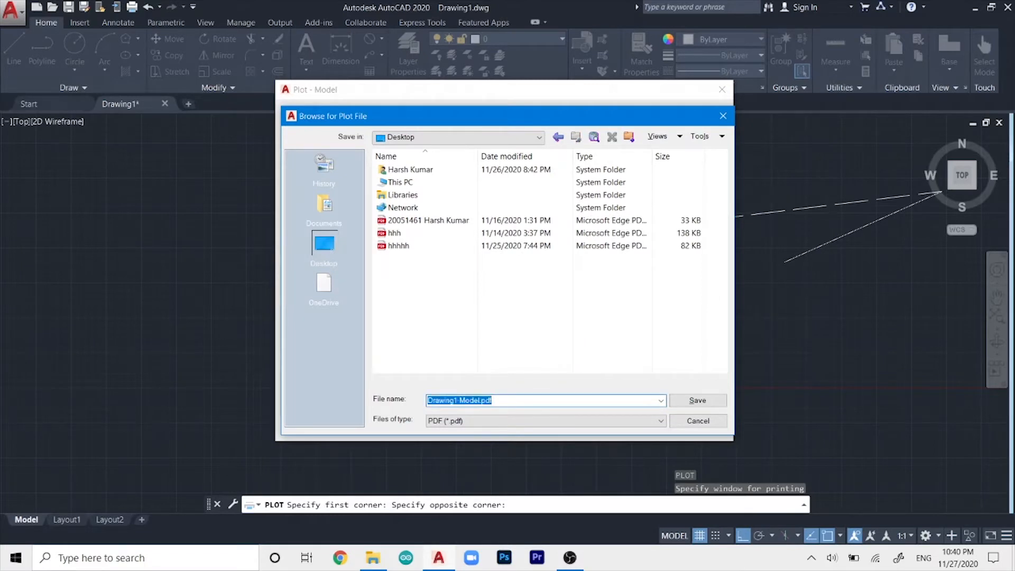
pyautogui.write('test1')
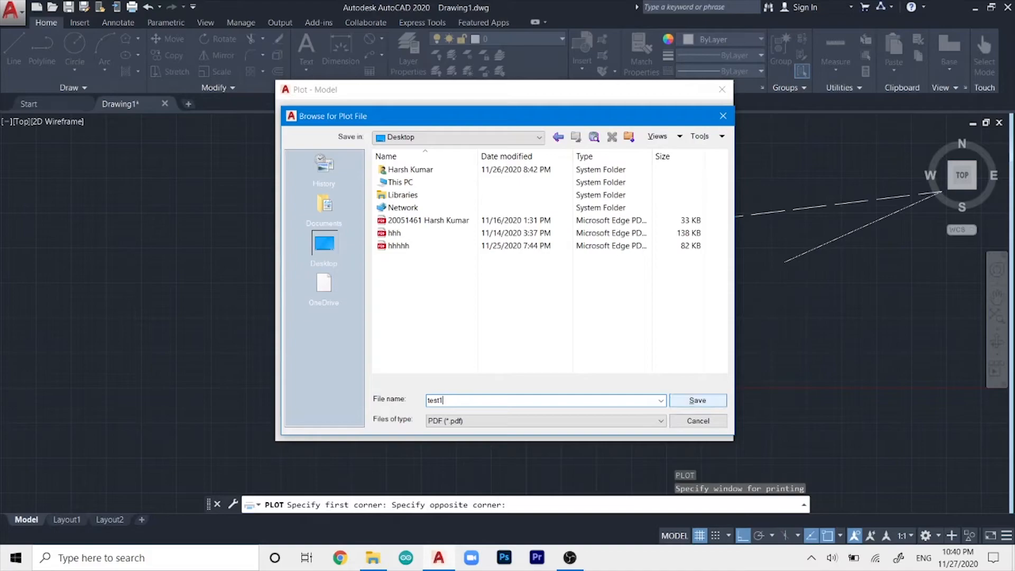
pyautogui.click(697, 400)
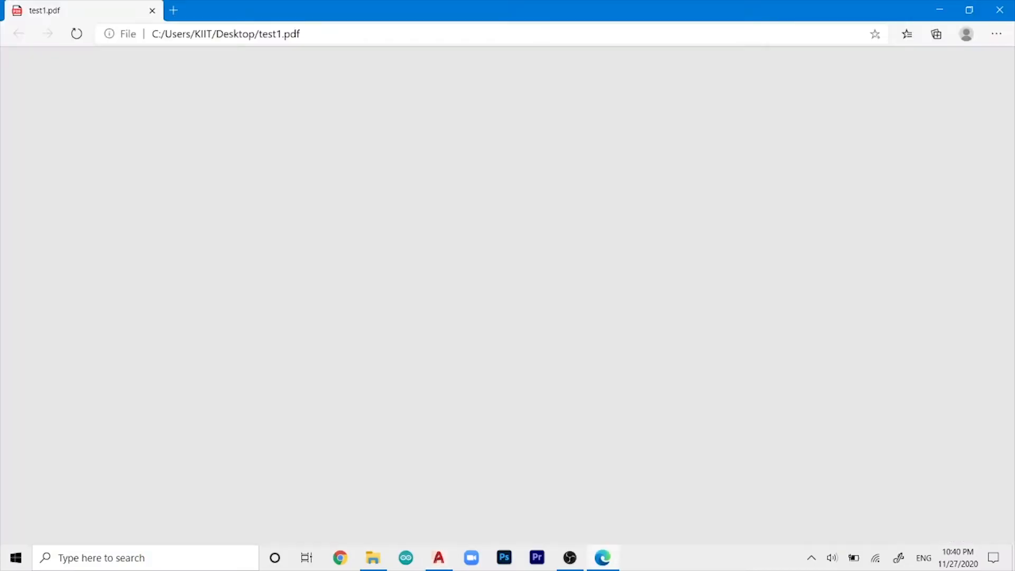
# Examine the plotted test1.pdf in the browser, checking the shapes and dimension text up close and the whole page
pyautogui.scroll(-3, 501, 309)
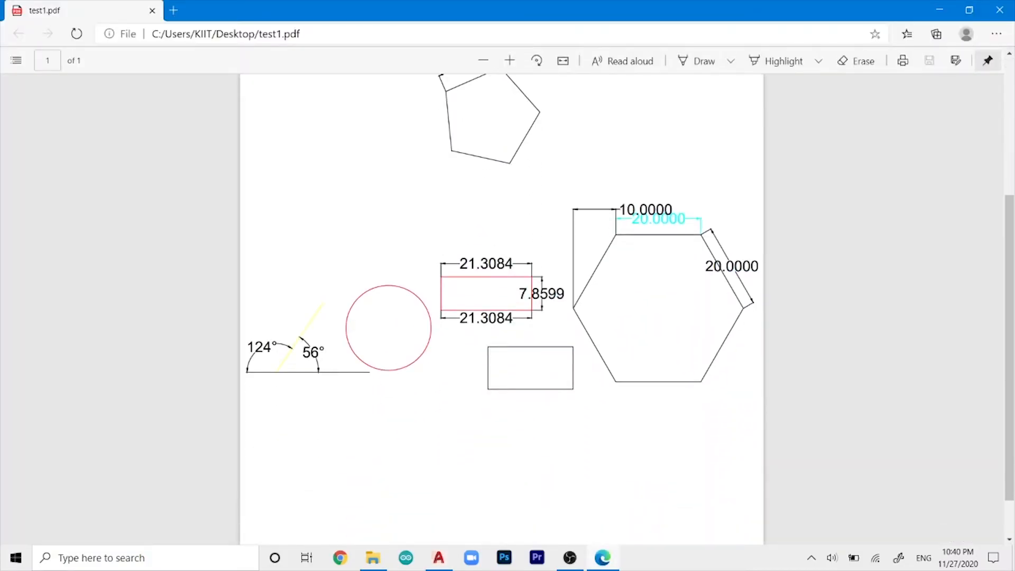
pyautogui.scroll(3, 501, 309)
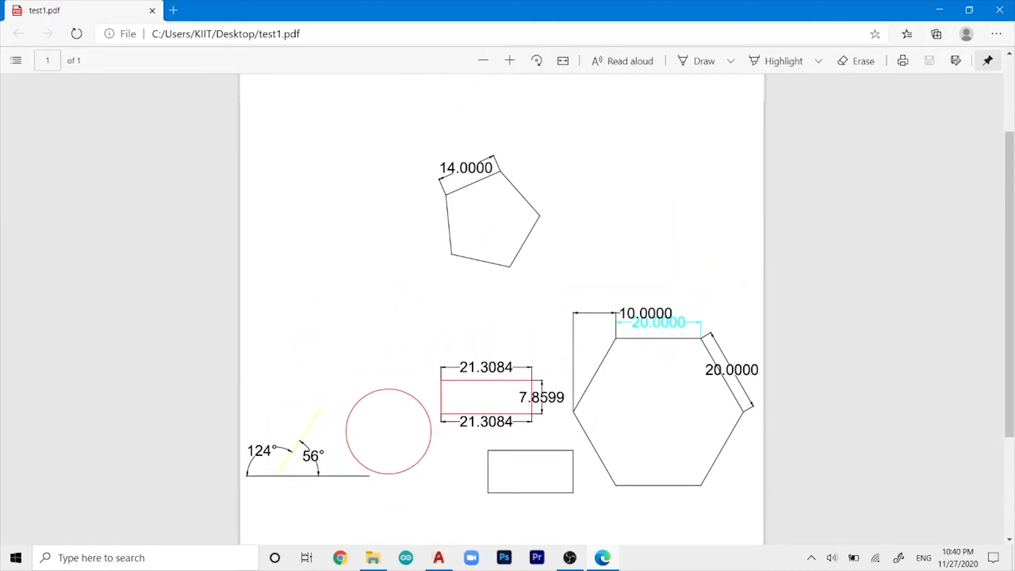
pyautogui.scroll(-3, 501, 310)
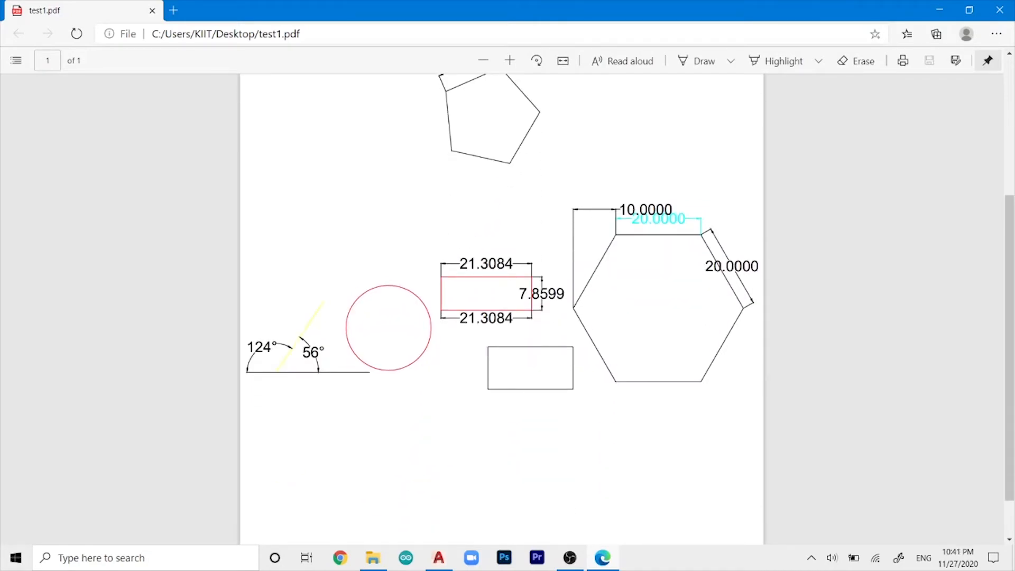
pyautogui.scroll(1, 501, 309)
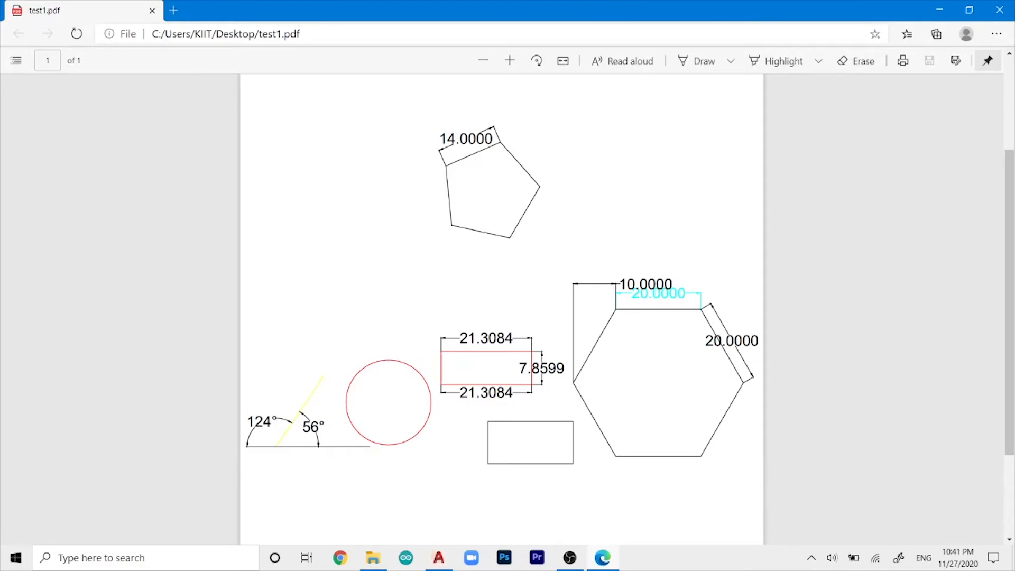
pyautogui.scroll(1, 501, 310)
pyautogui.scroll(-1, 501, 309)
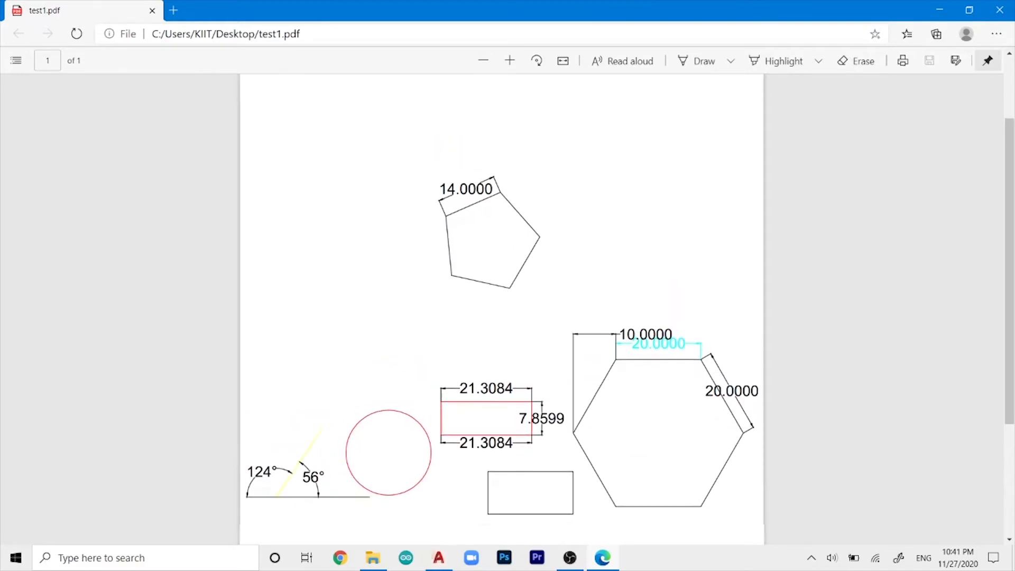
pyautogui.keyDown('ctrl'); pyautogui.scroll(6, 649, 286); pyautogui.keyUp('ctrl')
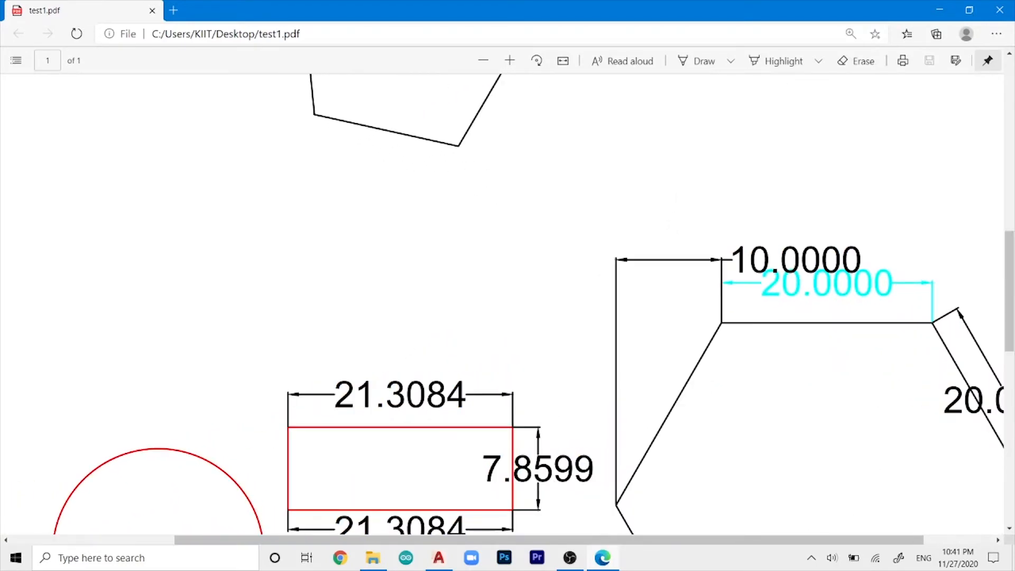
pyautogui.scroll(1, 650, 286)
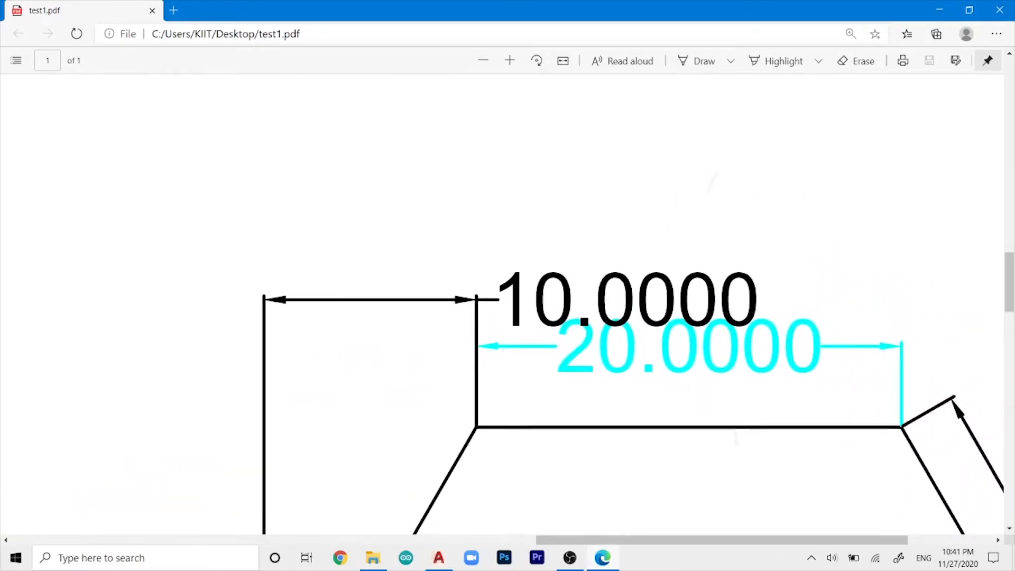
pyautogui.hscroll(-1, 649, 286)
pyautogui.keyDown('ctrl'); pyautogui.scroll(-6, 649, 285); pyautogui.keyUp('ctrl')
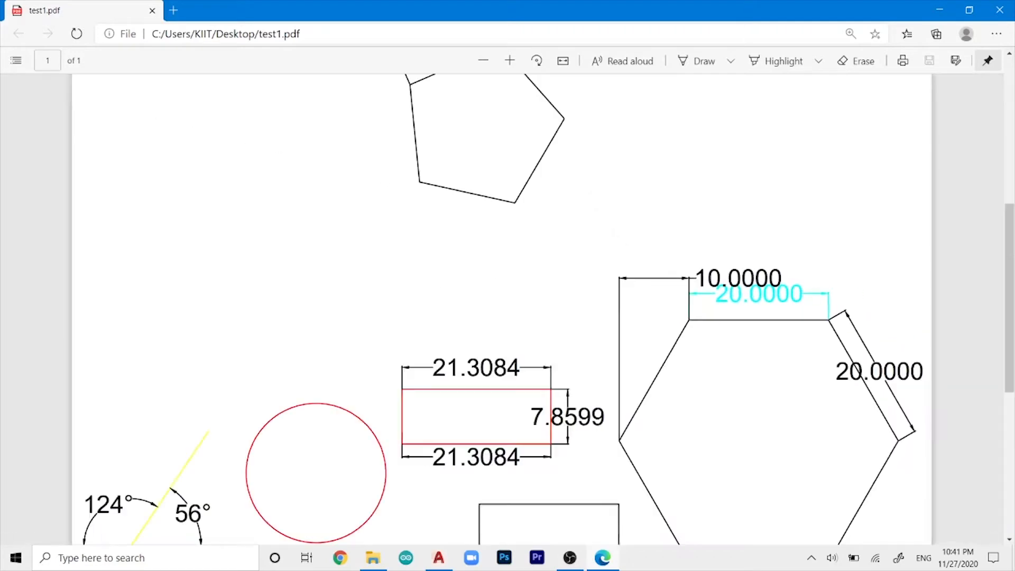
pyautogui.keyDown('ctrl'); pyautogui.scroll(4, 475, 327); pyautogui.keyUp('ctrl')
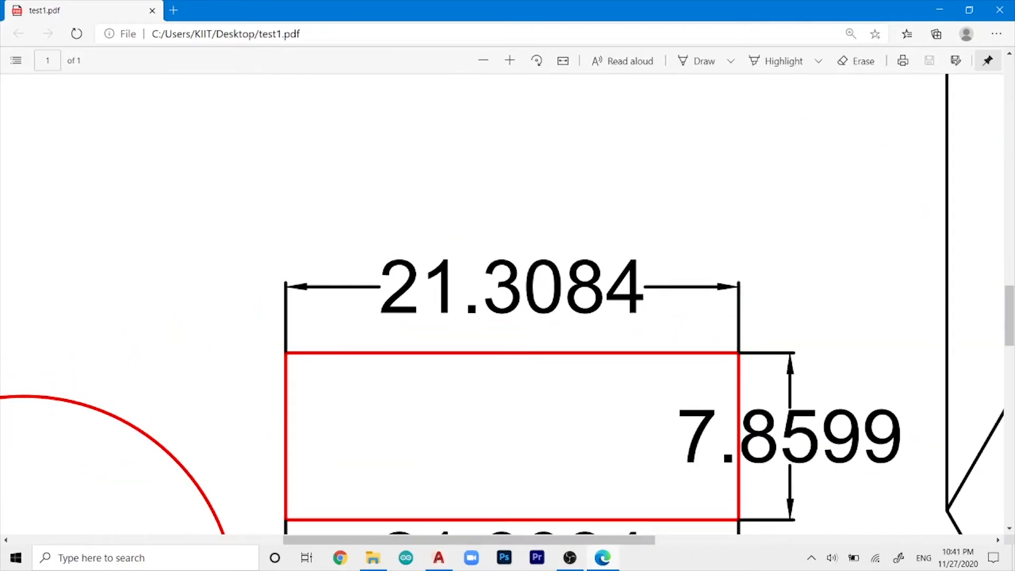
pyautogui.keyDown('ctrl'); pyautogui.scroll(-5, 485, 342); pyautogui.keyUp('ctrl')
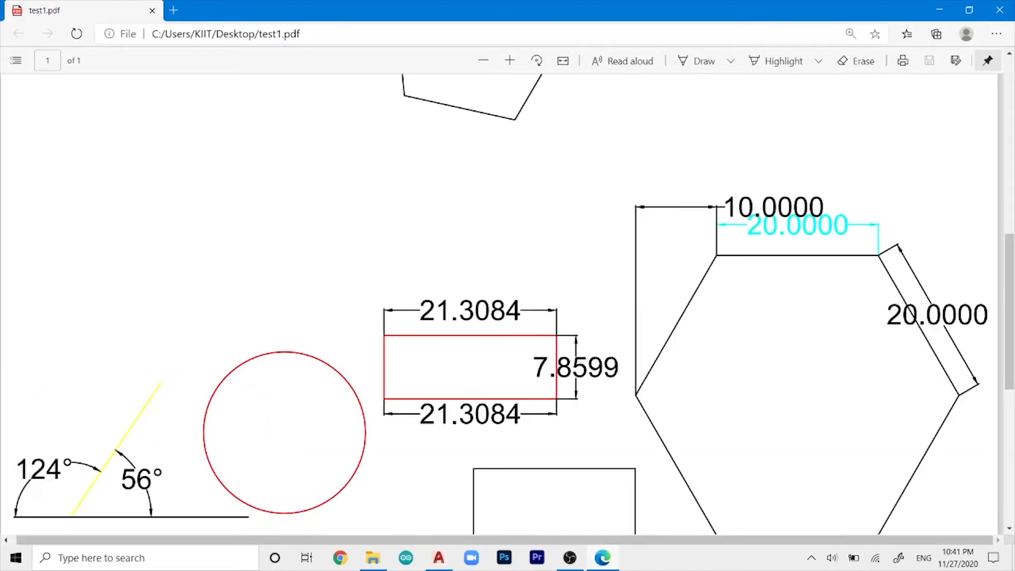
pyautogui.keyDown('ctrl'); pyautogui.scroll(-2, 502, 317); pyautogui.keyUp('ctrl')
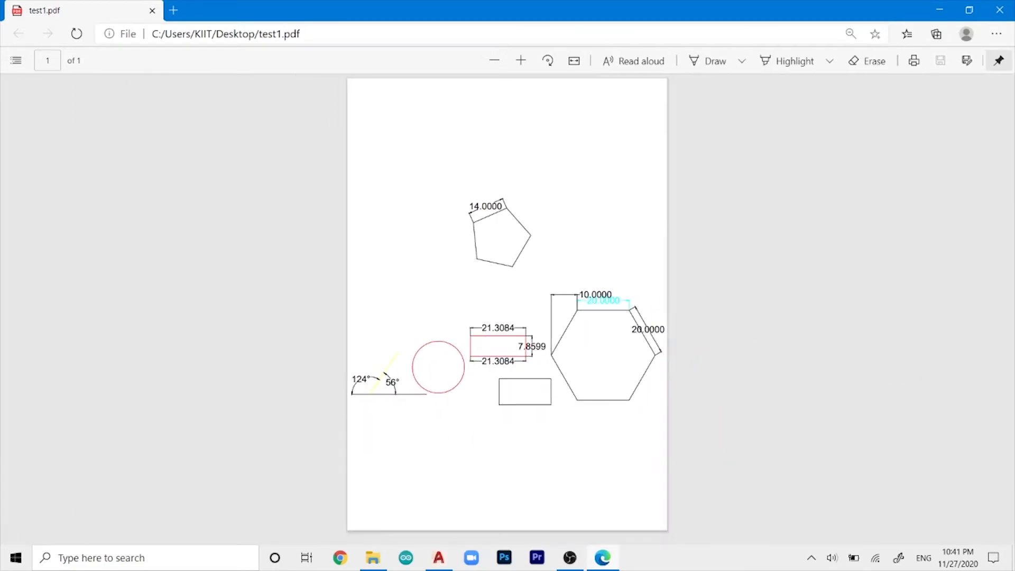
# Examine the red rectangle's outline and dimension text up close in the plotted test1.pdf
pyautogui.keyDown('ctrl'); pyautogui.scroll(3, 502, 317); pyautogui.keyUp('ctrl')
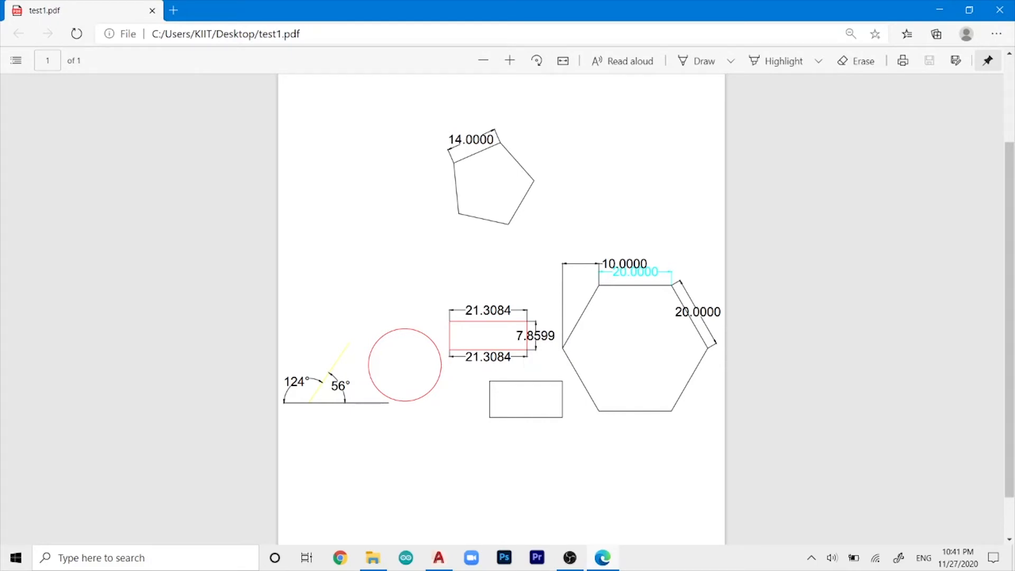
pyautogui.keyDown('ctrl'); pyautogui.scroll(5, 564, 330); pyautogui.keyUp('ctrl')
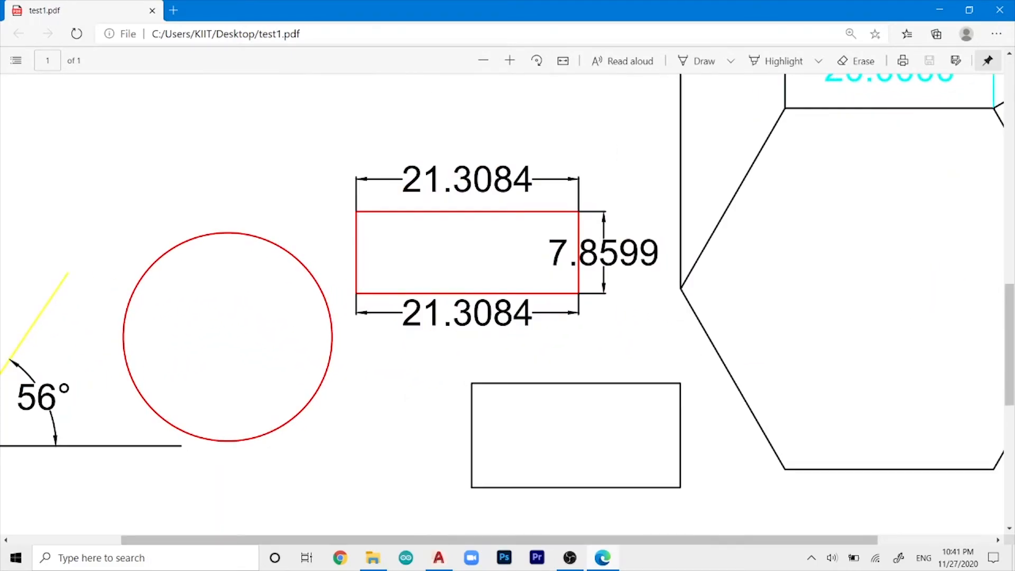
pyautogui.keyDown('ctrl'); pyautogui.scroll(1, 564, 329); pyautogui.keyUp('ctrl')
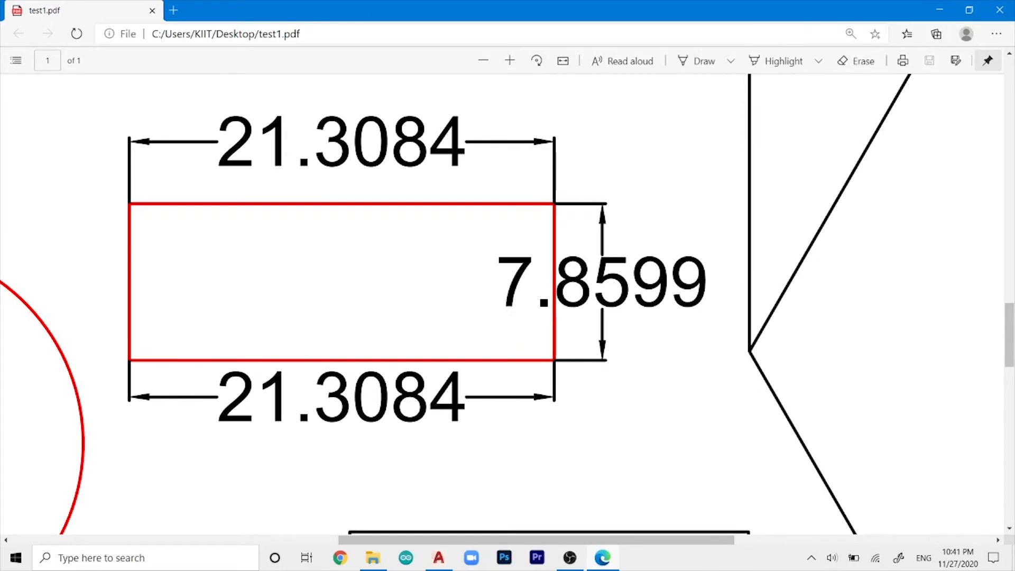
pyautogui.keyDown('ctrl'); pyautogui.scroll(1, 508, 309); pyautogui.keyUp('ctrl')
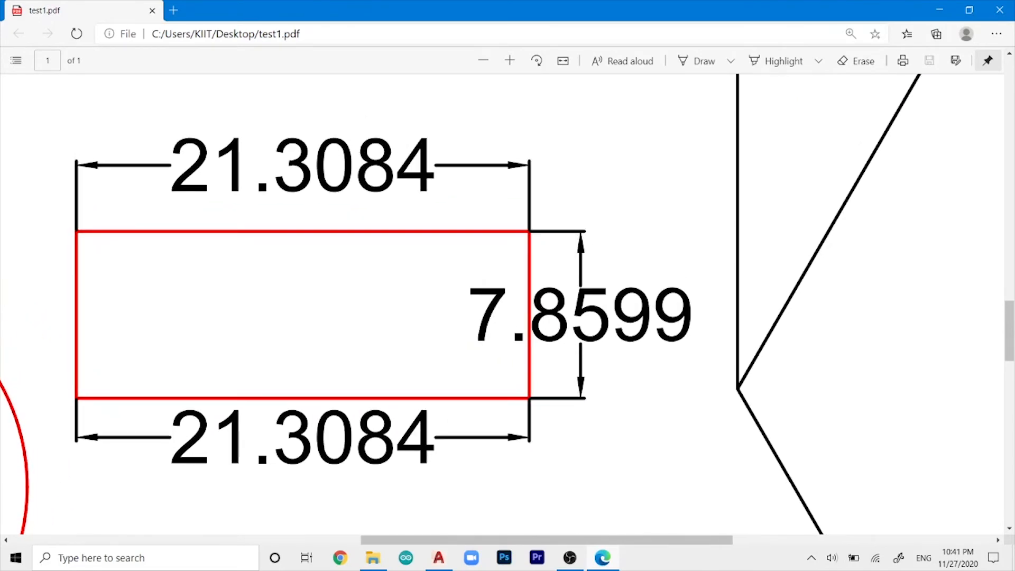
pyautogui.moveTo(400, 170); pyautogui.dragTo(429, 170)
pyautogui.click(418, 175)
pyautogui.keyDown('ctrl'); pyautogui.scroll(-5, 507, 309); pyautogui.keyUp('ctrl')
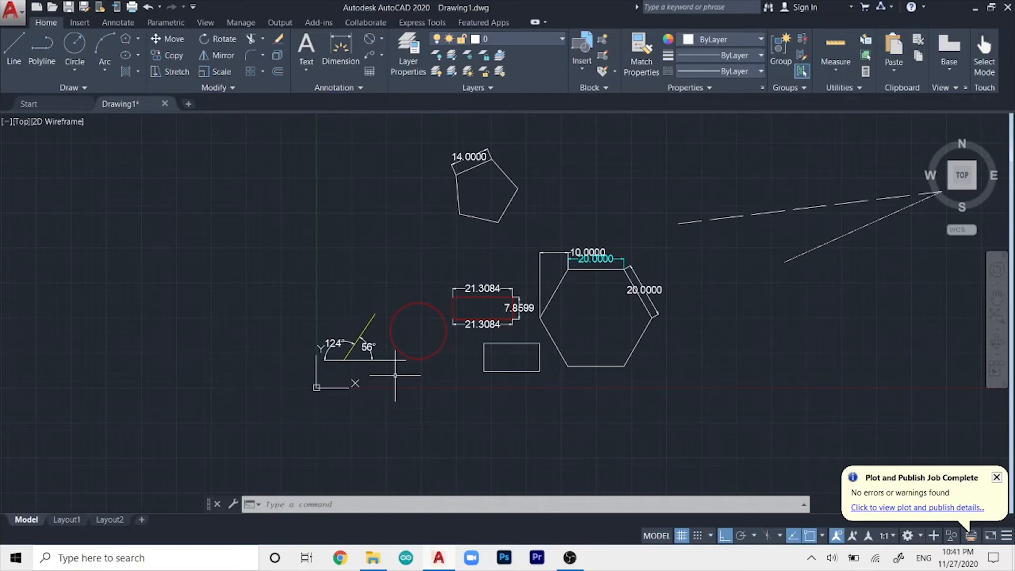
# Switch back to AutoCAD, select all the 2D shapes with their dimensions and show their properties
pyautogui.click(711, 415)
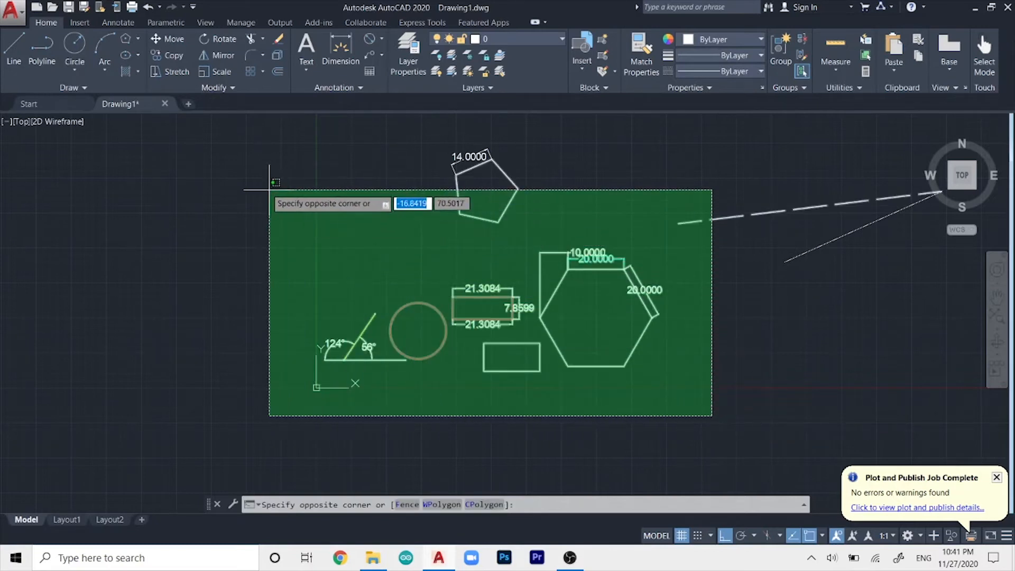
pyautogui.click(231, 124)
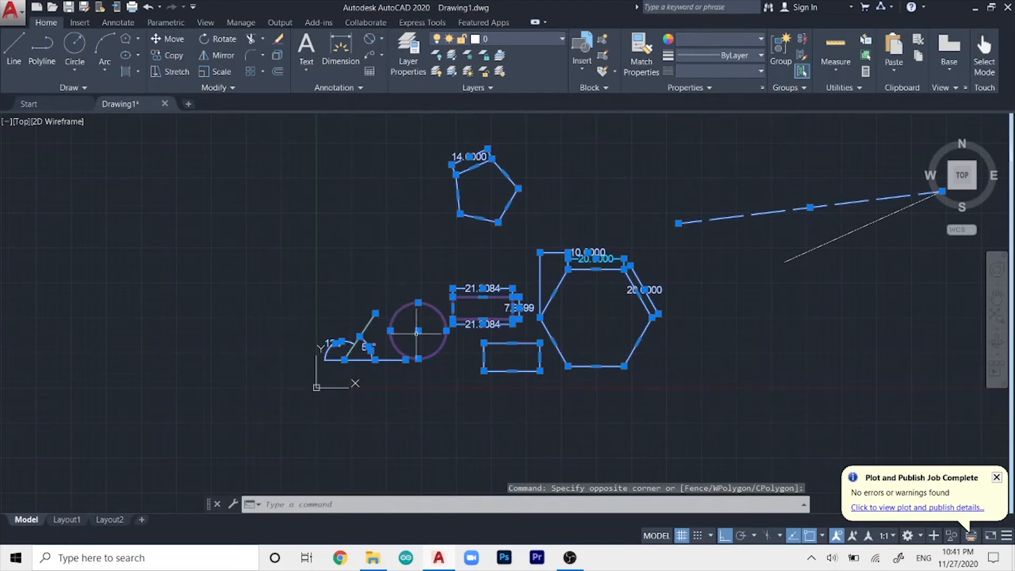
pyautogui.rightClick(497, 222)
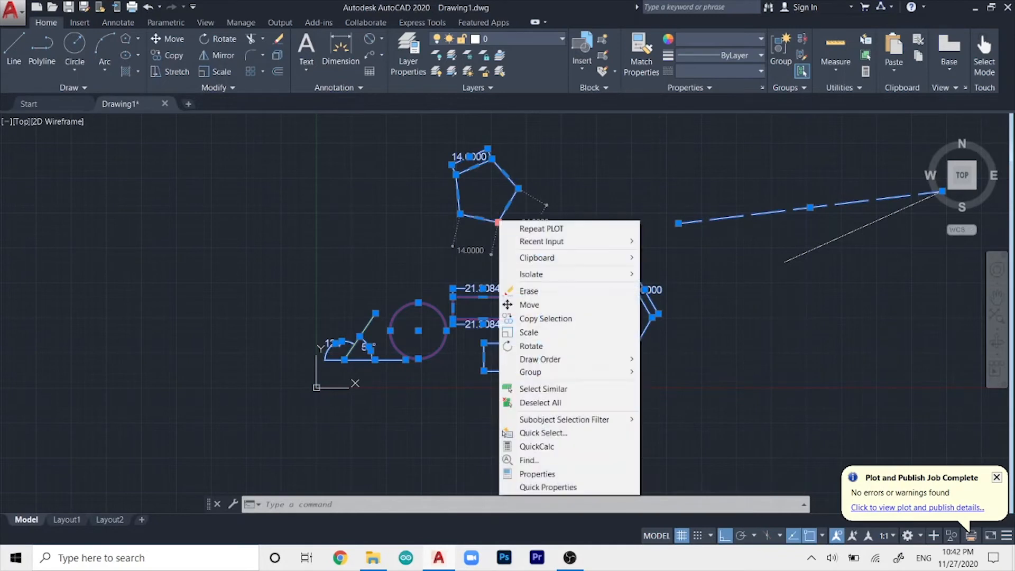
pyautogui.click(537, 473)
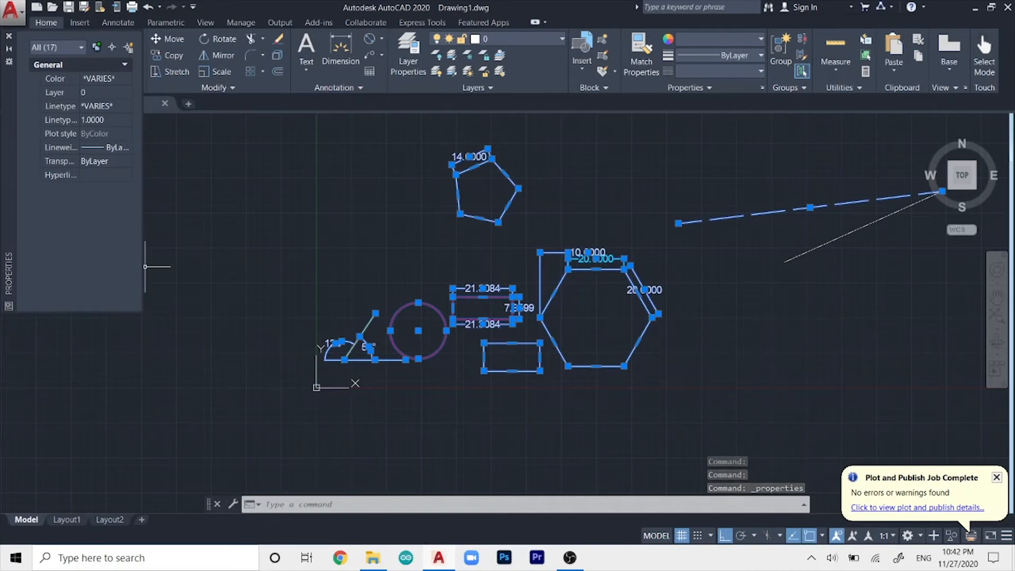
pyautogui.click(97, 120)
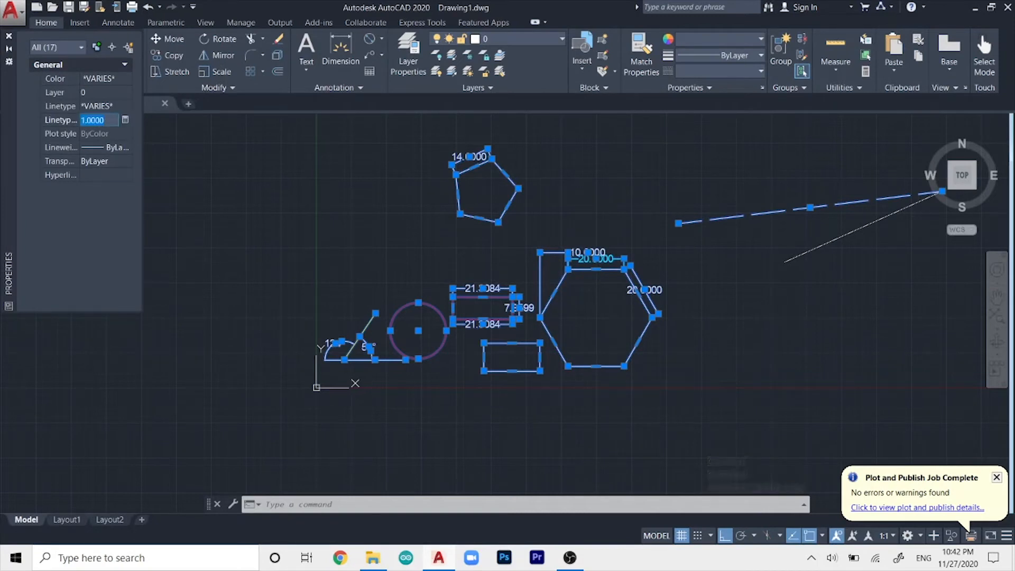
pyautogui.click(100, 106)
pyautogui.click(126, 106)
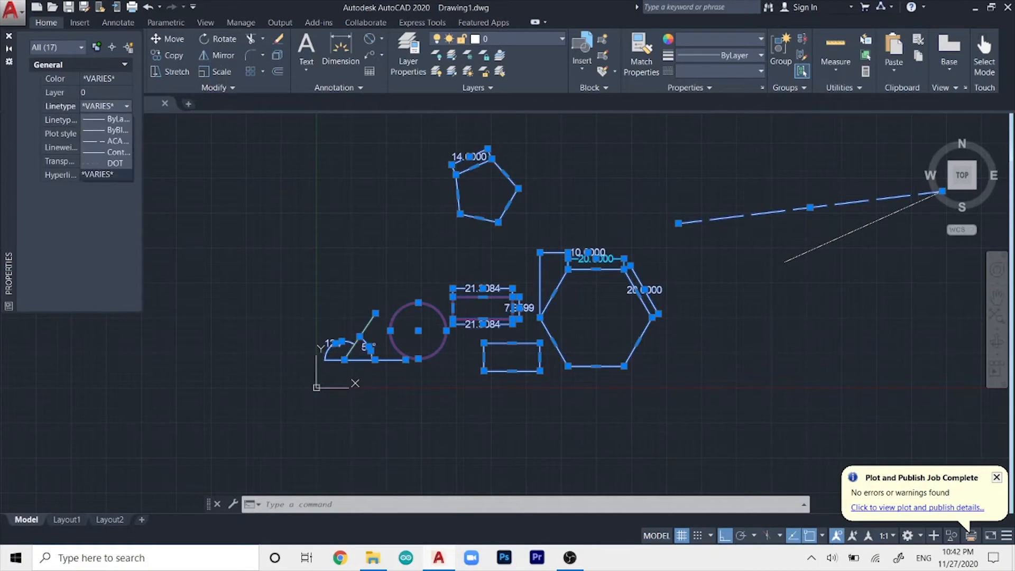
pyautogui.press('Escape')
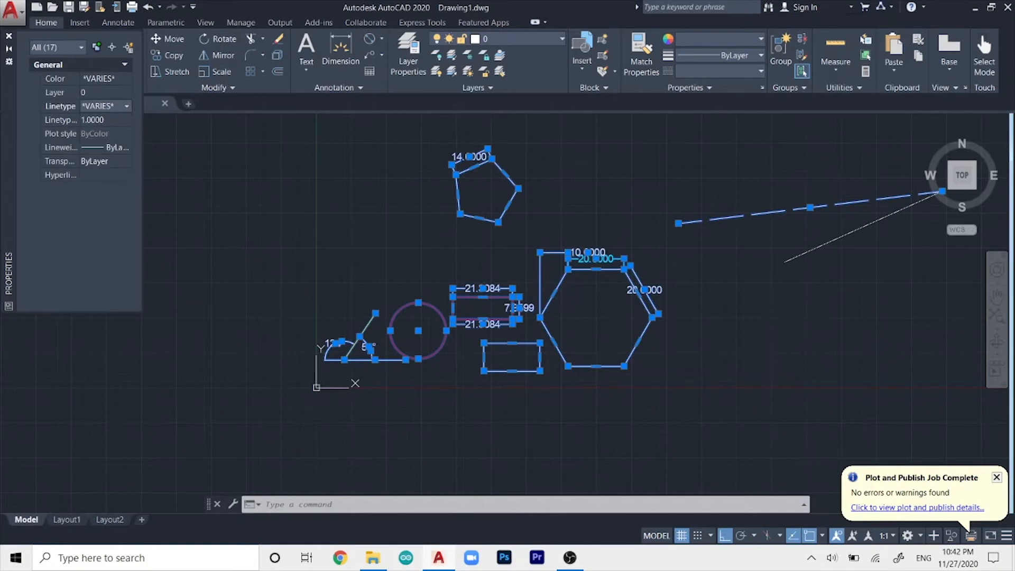
pyautogui.click(99, 119)
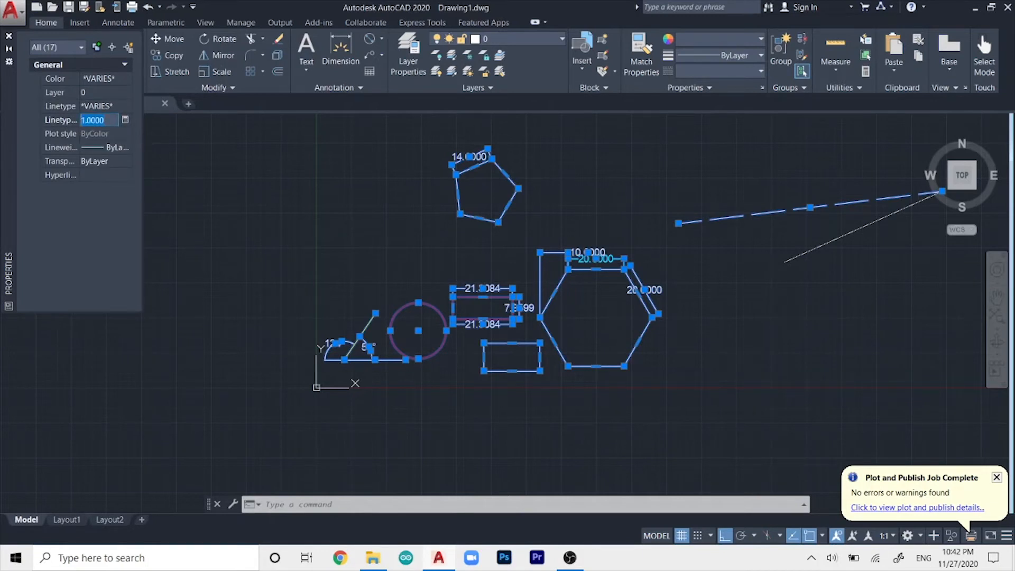
pyautogui.click(99, 134)
pyautogui.click(99, 120)
pyautogui.click(126, 120)
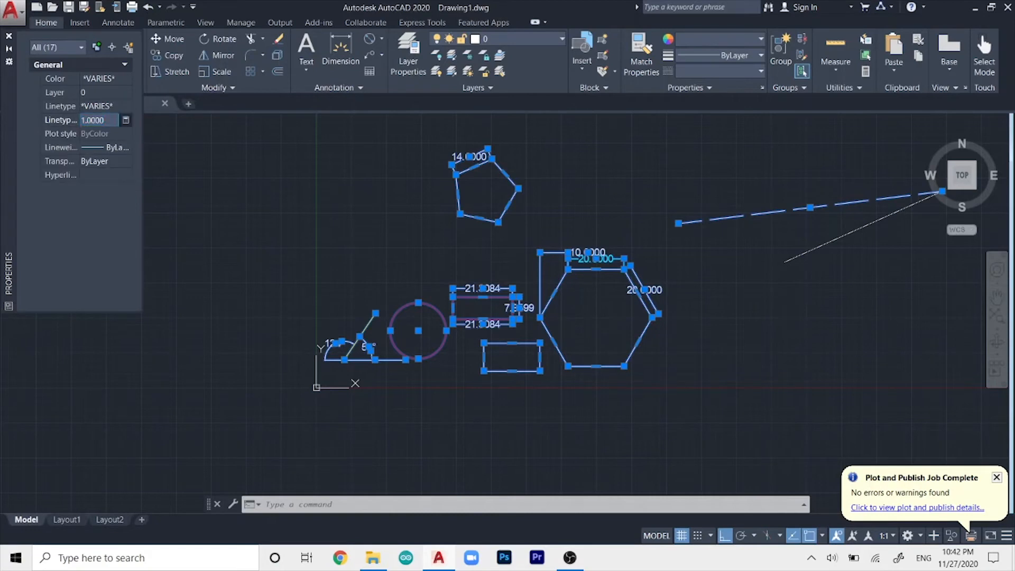
pyautogui.click(192, 10)
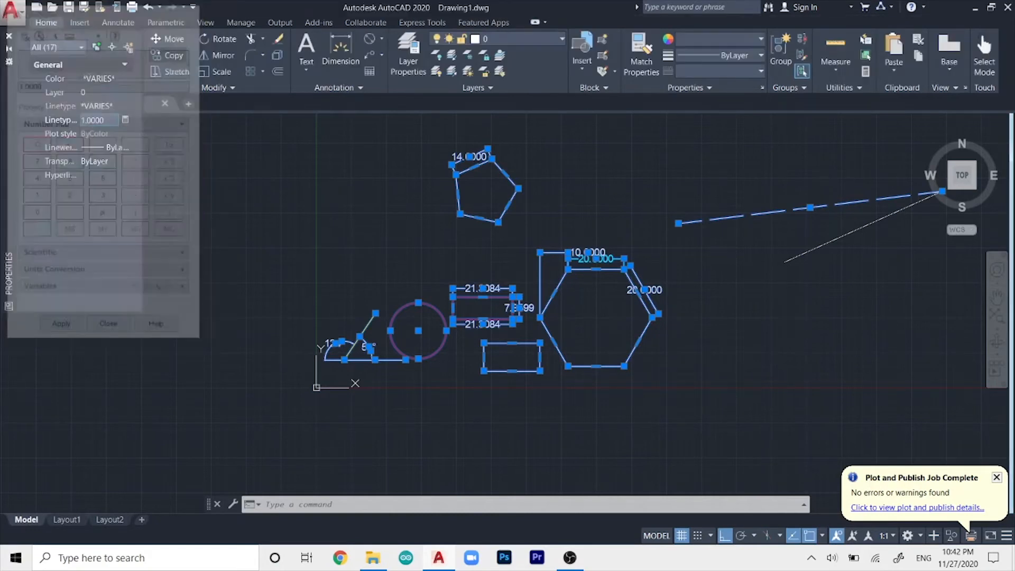
pyautogui.click(99, 106)
# Set the linetype scale of the selected shapes to 5 and clear the selection
pyautogui.click(99, 120)
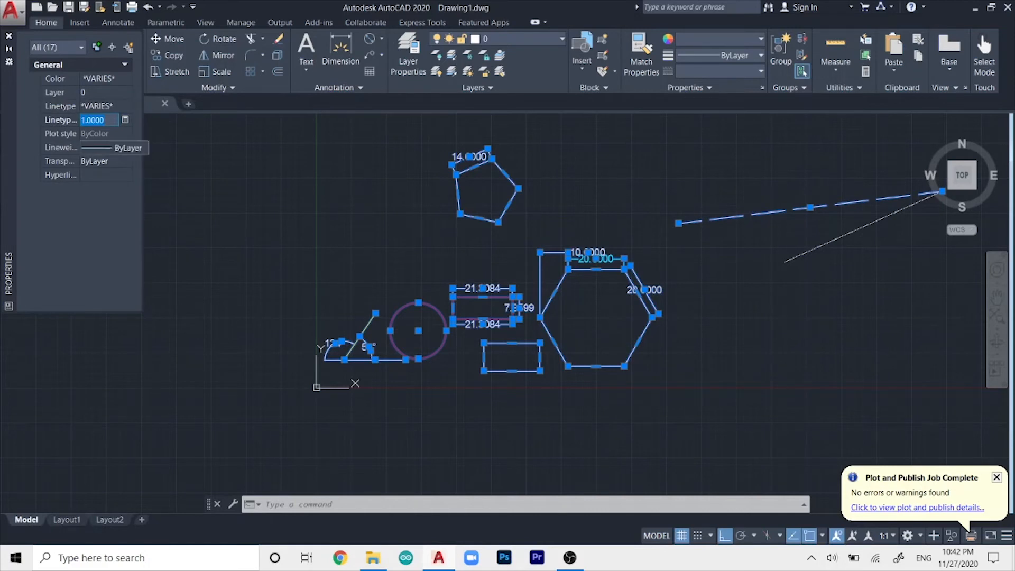
pyautogui.click(87, 120)
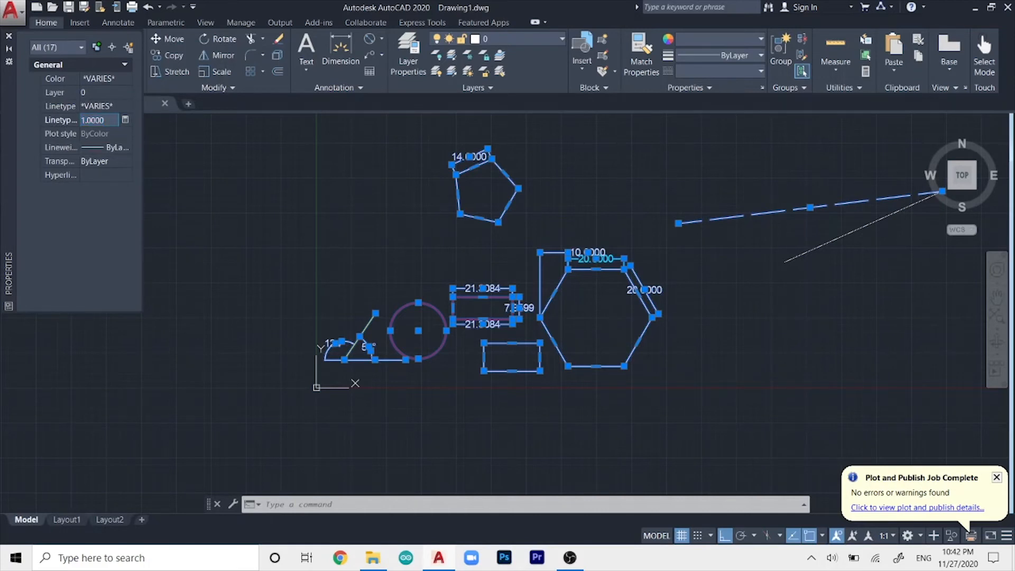
pyautogui.moveTo(143, 138); pyautogui.dragTo(224, 141)
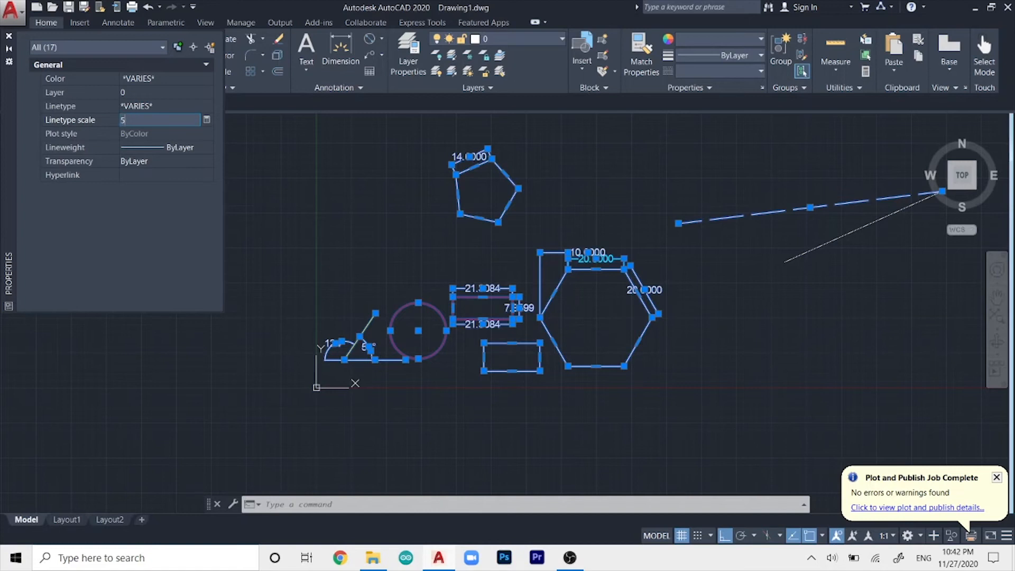
pyautogui.press('Return')
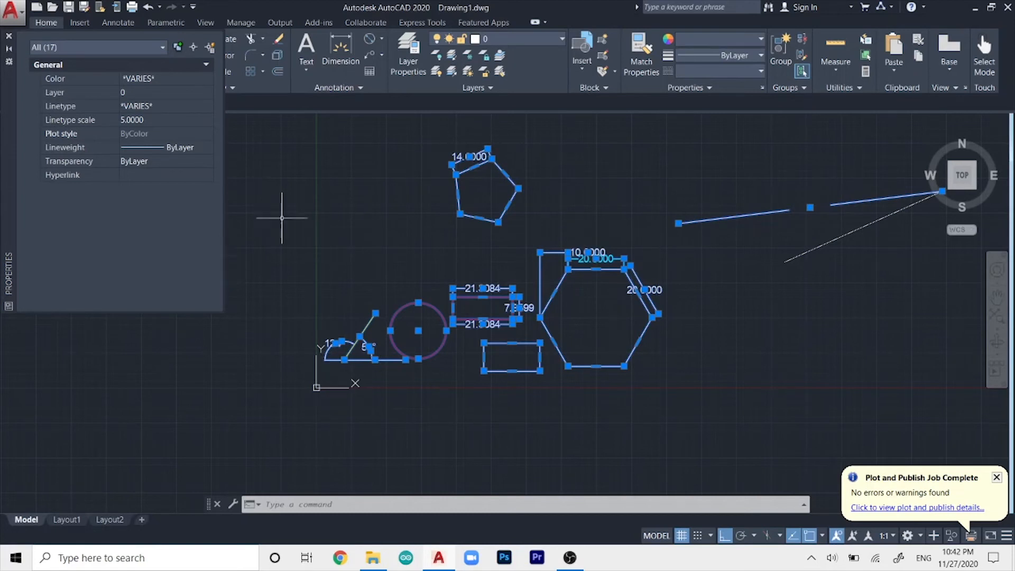
pyautogui.press('Escape')
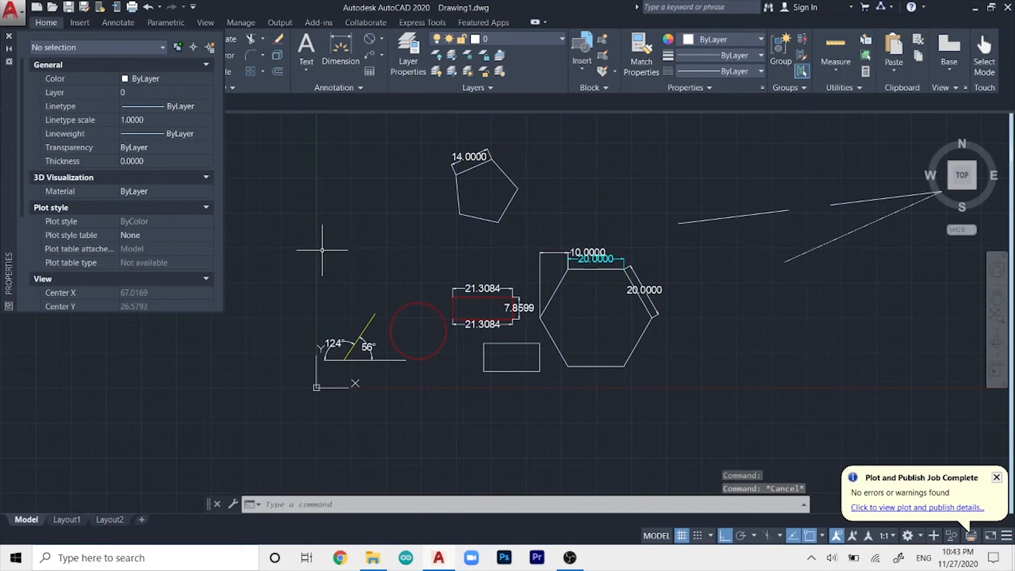
pyautogui.press('Escape')
pyautogui.press('Escape')
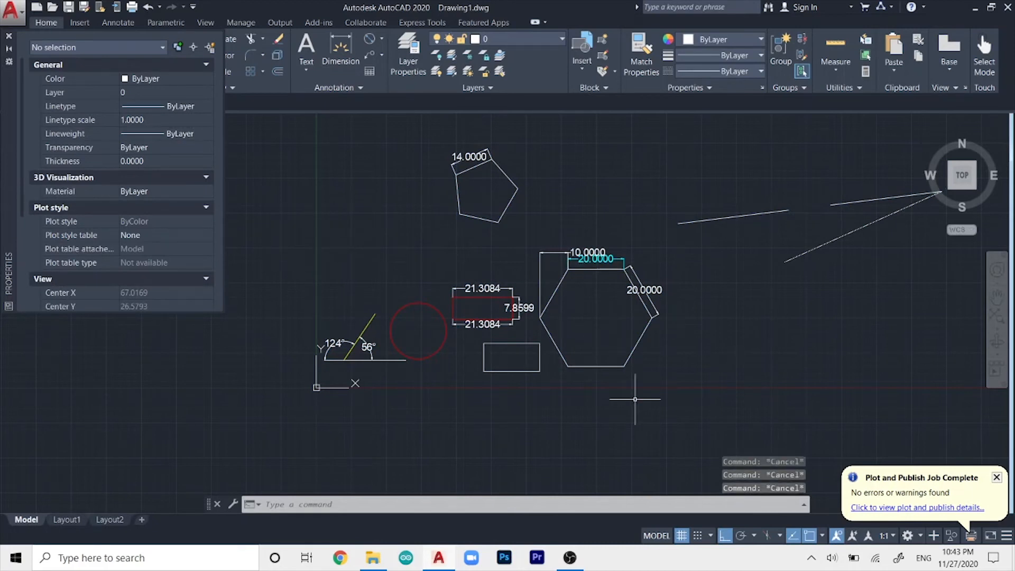
# Close the Properties palette and check the dimensioned shapes in the drawing up close
pyautogui.moveTo(612, 401); pyautogui.dragTo(645, 372, button='middle')
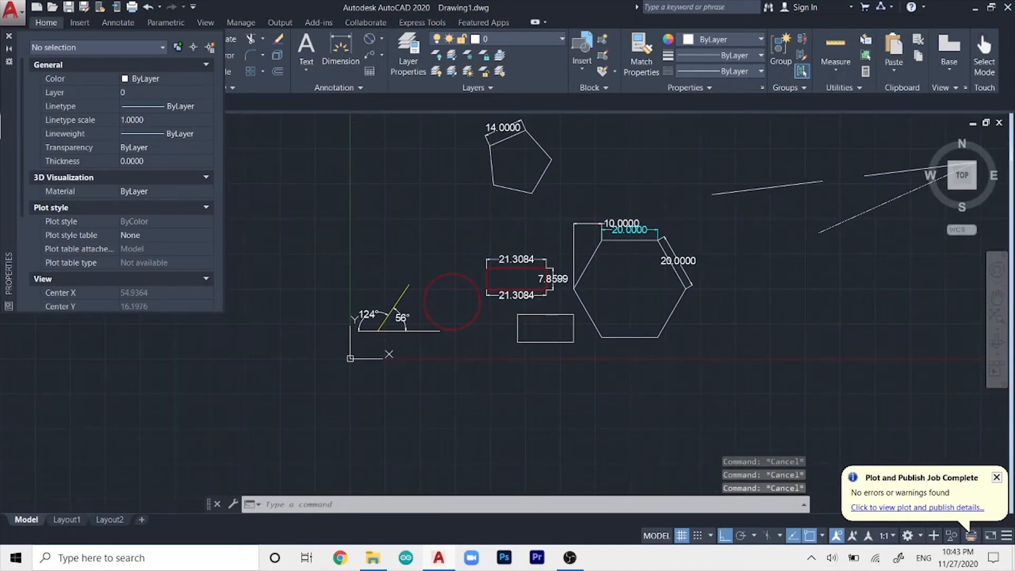
pyautogui.hotkey('ctrl', '1')
pyautogui.moveTo(716, 264); pyautogui.dragTo(678, 317, button='middle')
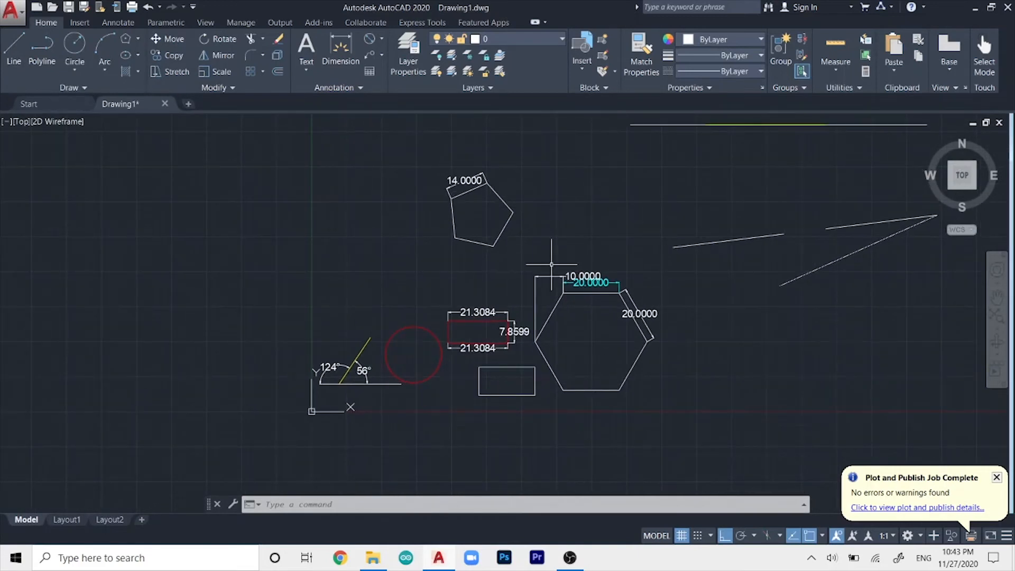
pyautogui.scroll(2, 521, 259)
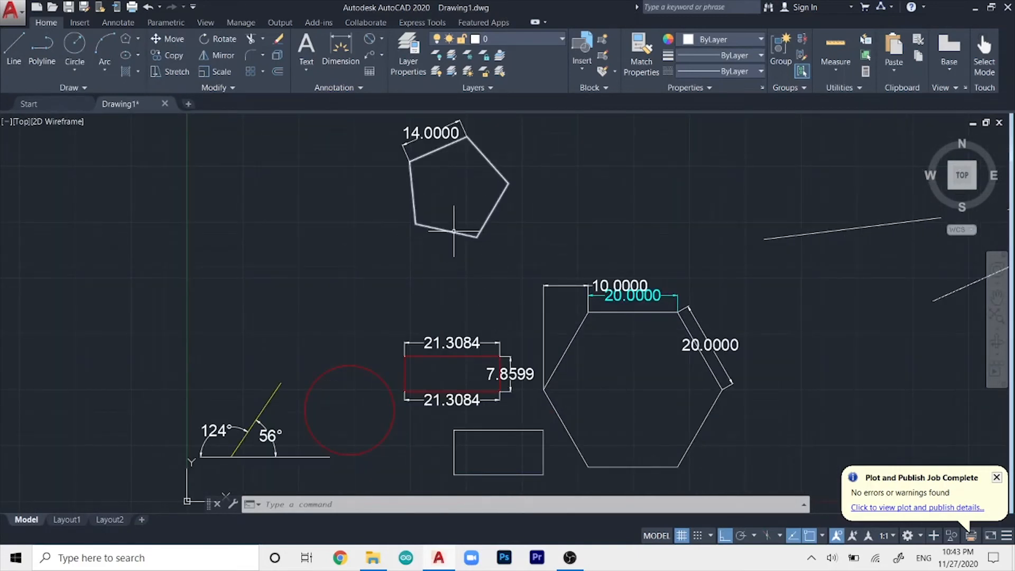
pyautogui.scroll(4, 453, 231)
pyautogui.scroll(-2, 330, 201)
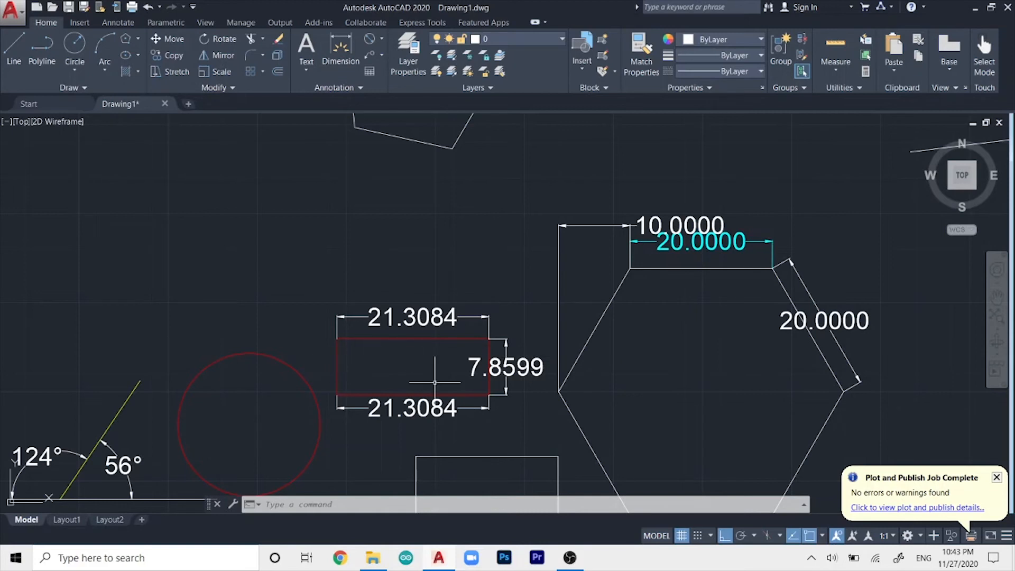
pyautogui.scroll(-4, 574, 351)
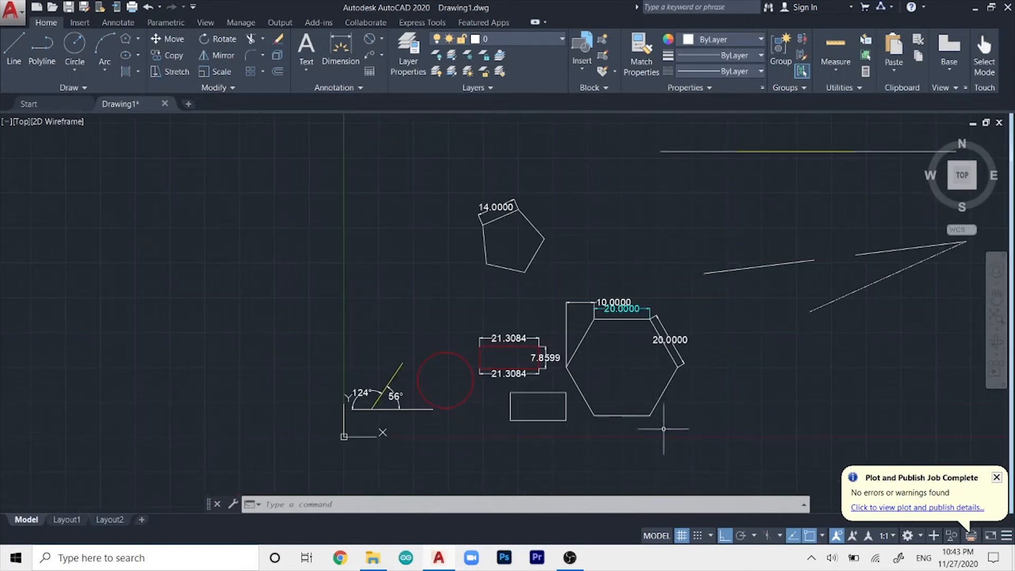
# Start a plot with the DWG To PDF.pc3 plotter, ISO A4 (210.00 x 297.00 MM) paper and portrait orientation
pyautogui.write('plo')
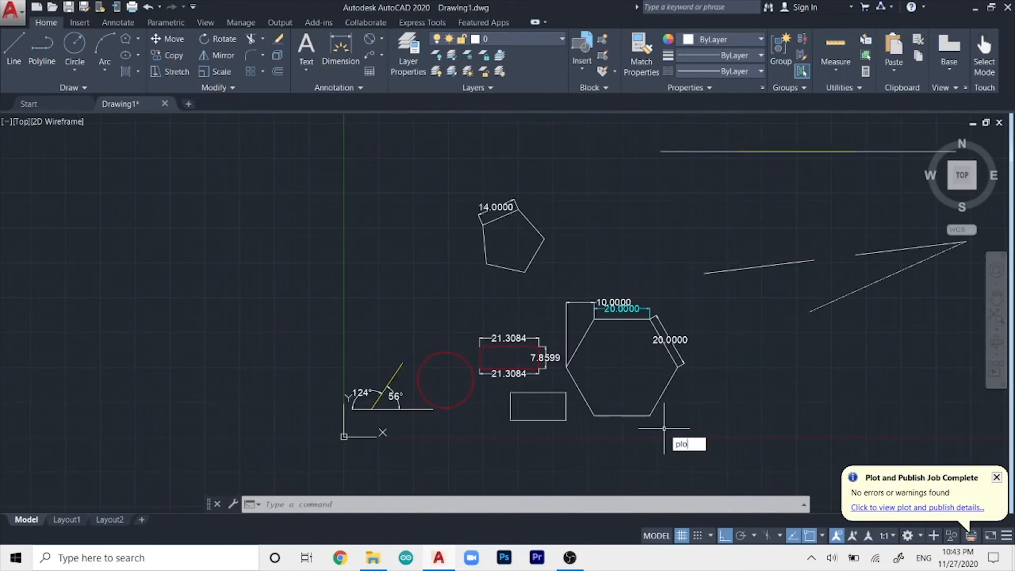
pyautogui.press('Return')
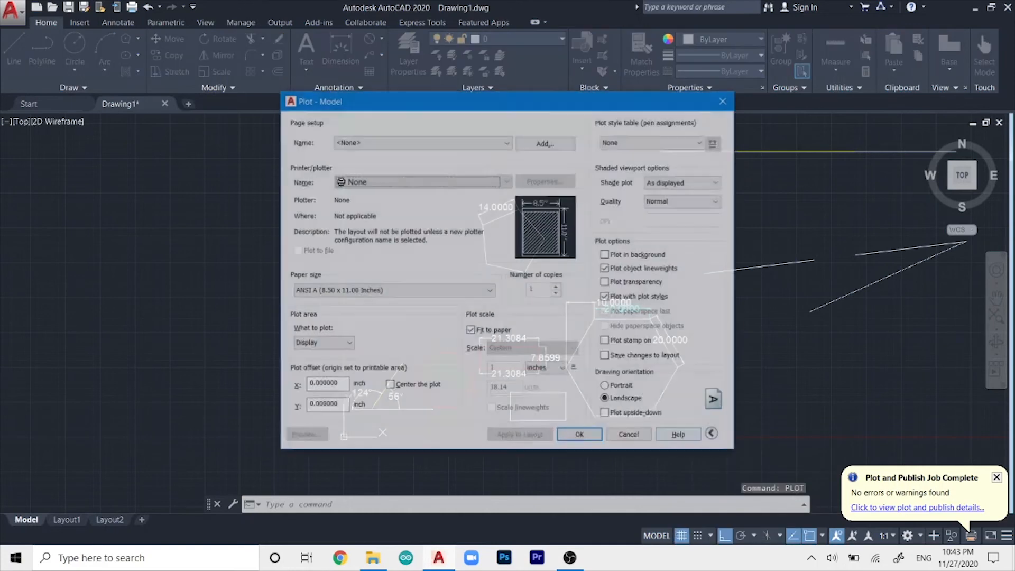
pyautogui.click(421, 181)
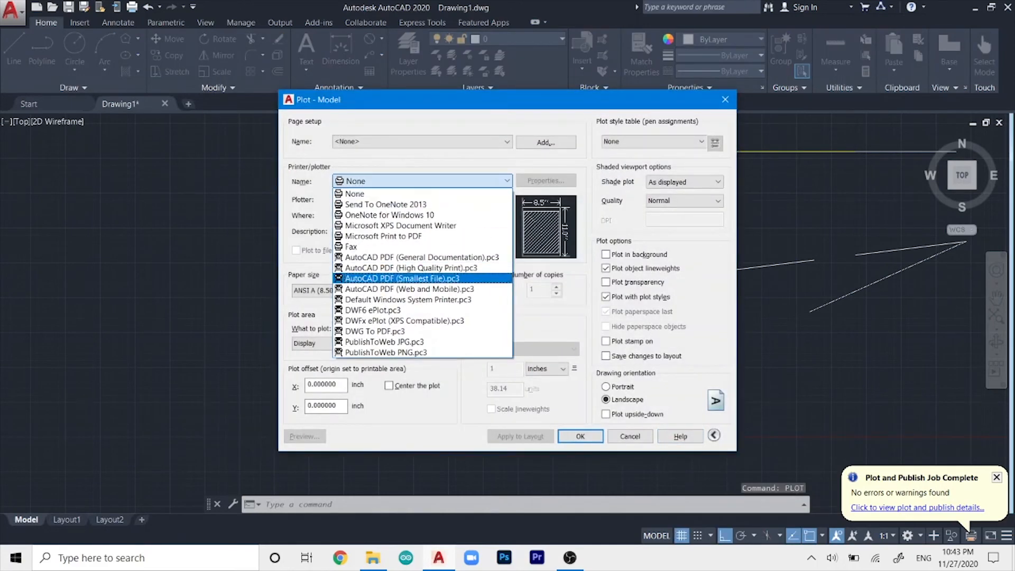
pyautogui.click(401, 332)
pyautogui.click(393, 290)
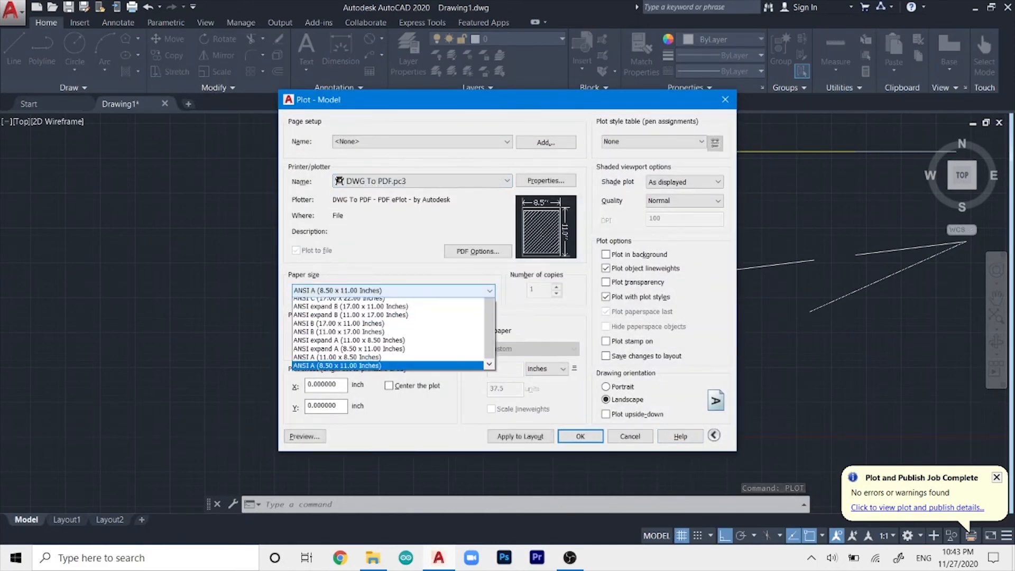
pyautogui.scroll(4, 387, 370)
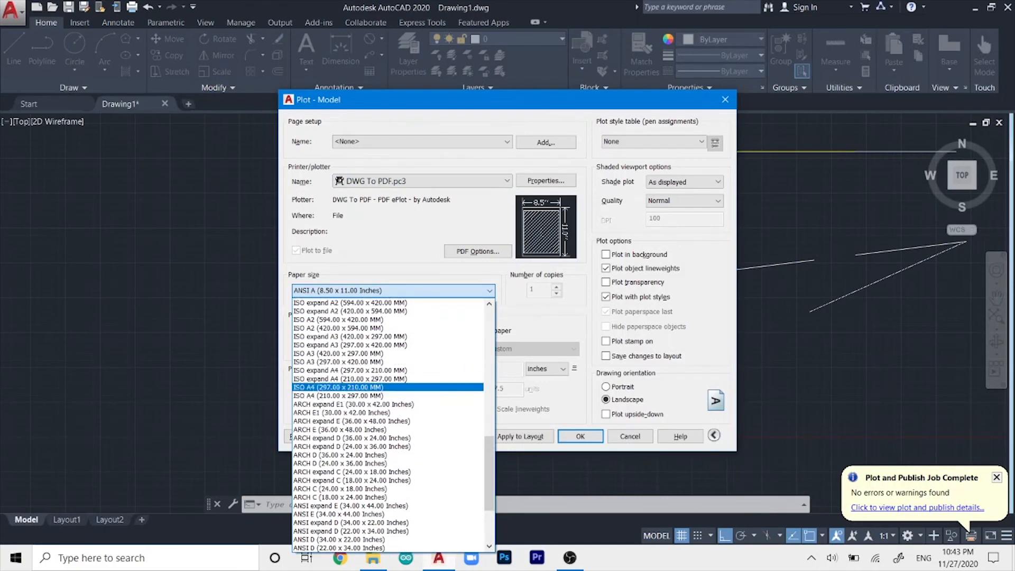
pyautogui.click(349, 395)
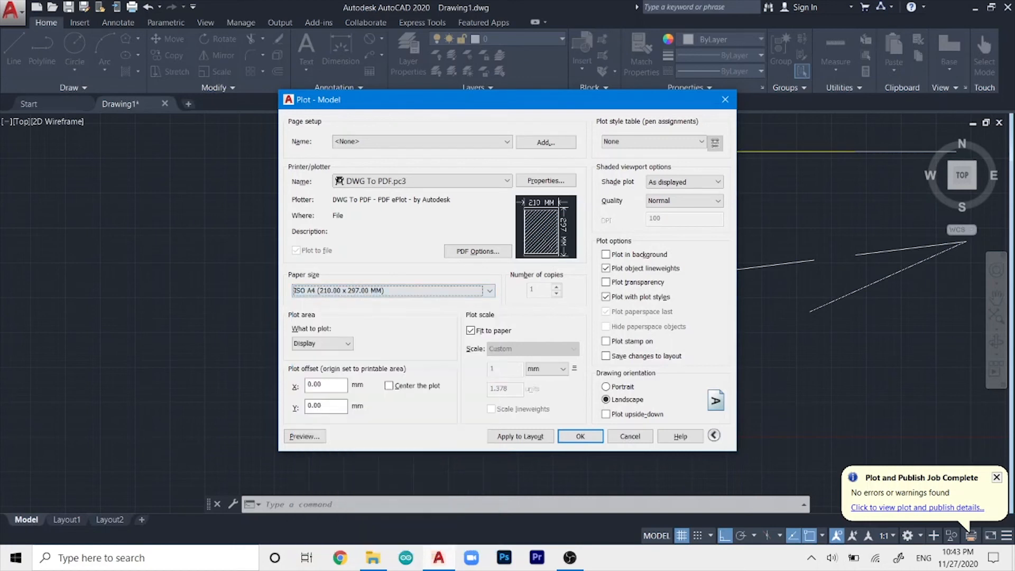
pyautogui.click(608, 387)
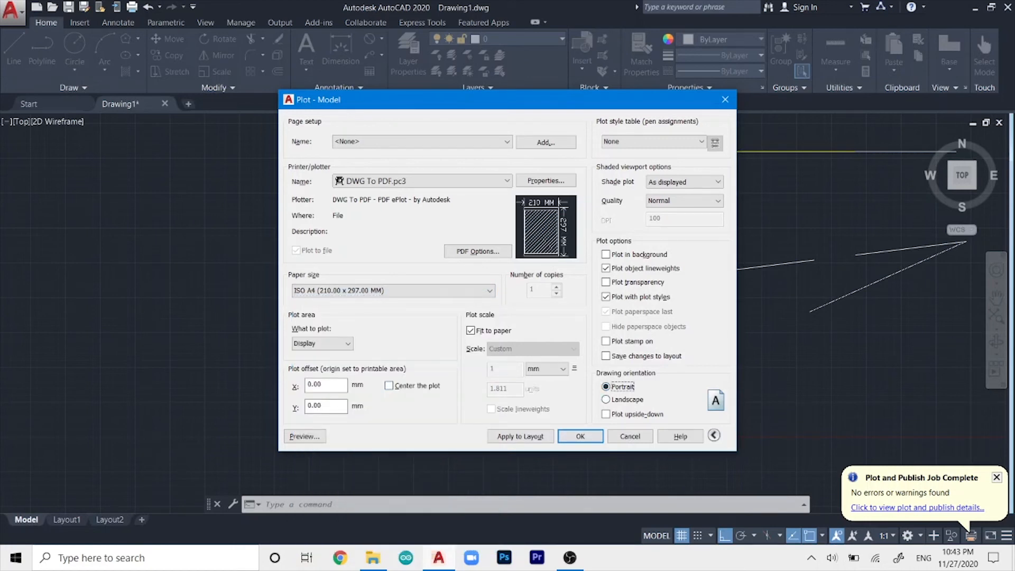
# Set the plot area to a window enclosing all the dimensioned 2D shapes and center the plot on the paper
pyautogui.click(322, 343)
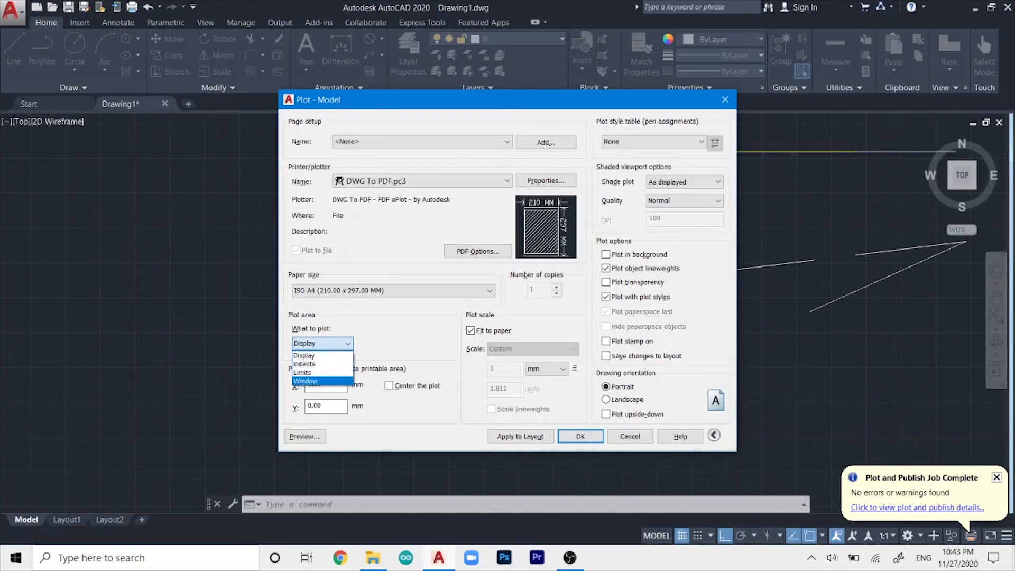
pyautogui.click(317, 380)
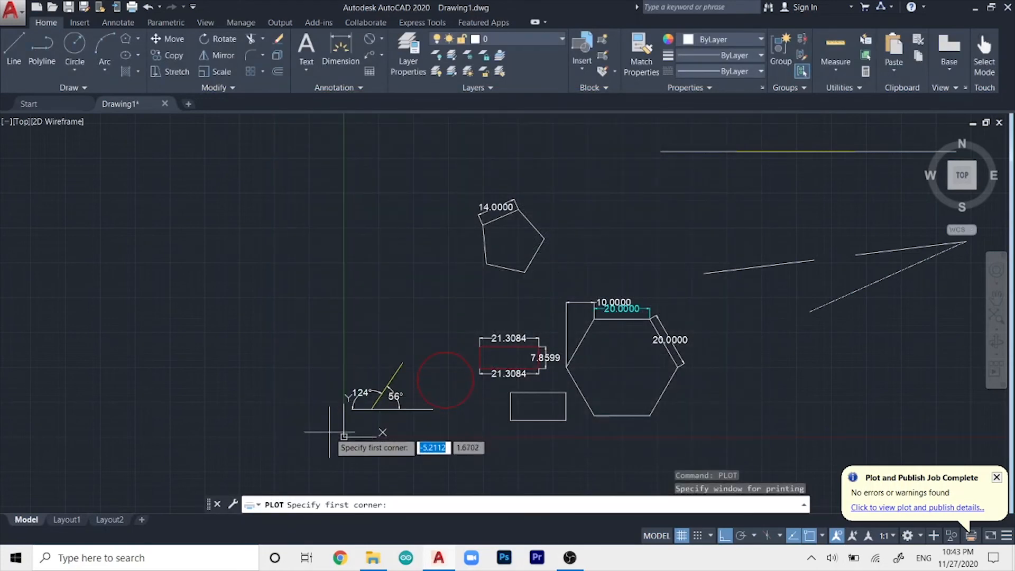
pyautogui.click(319, 195)
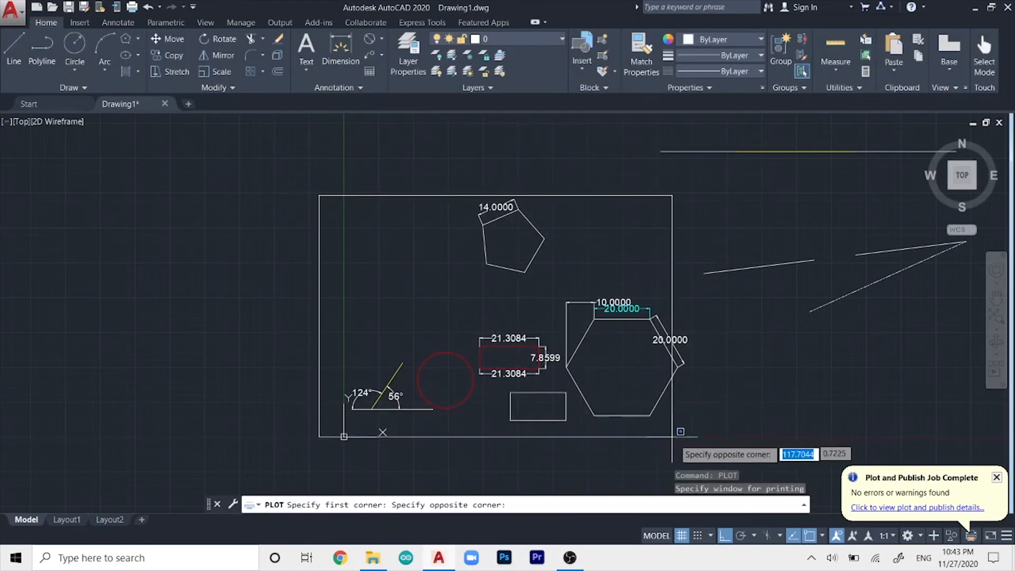
pyautogui.click(692, 453)
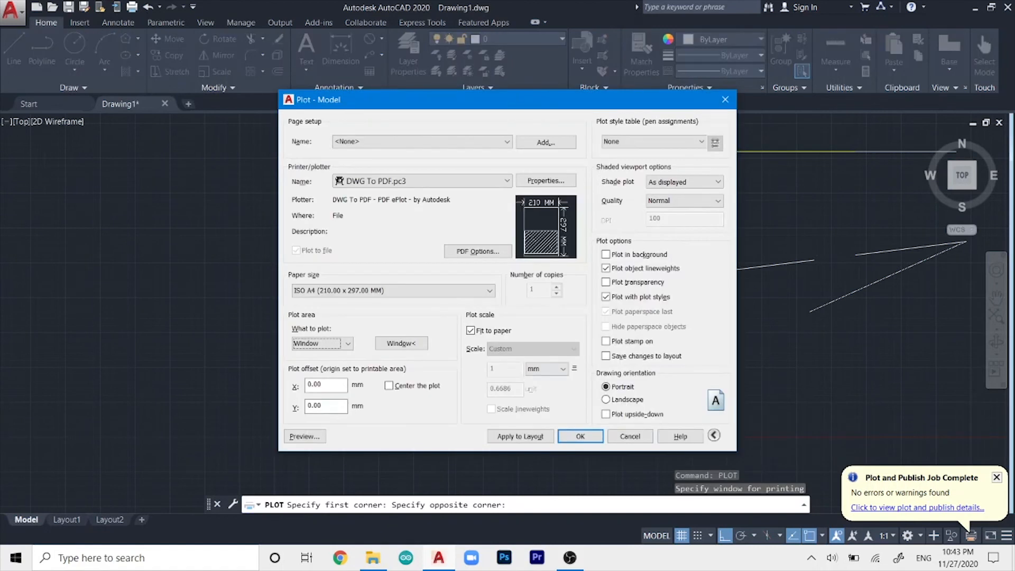
pyautogui.click(389, 385)
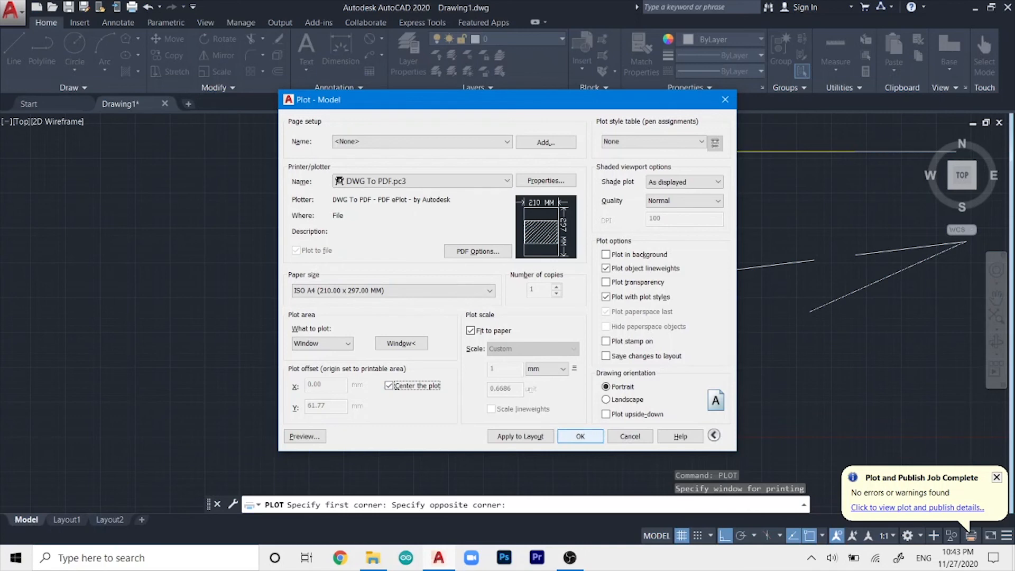
# Plot to the Desktop as test1, replacing the existing PDF, and check the plotted shapes before closing the PDF
pyautogui.click(580, 436)
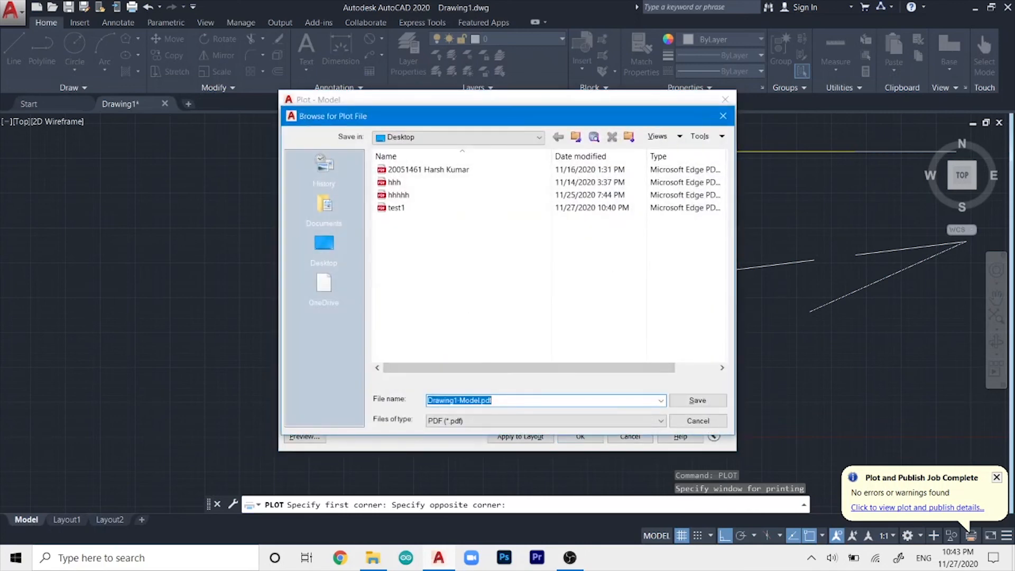
pyautogui.click(396, 208)
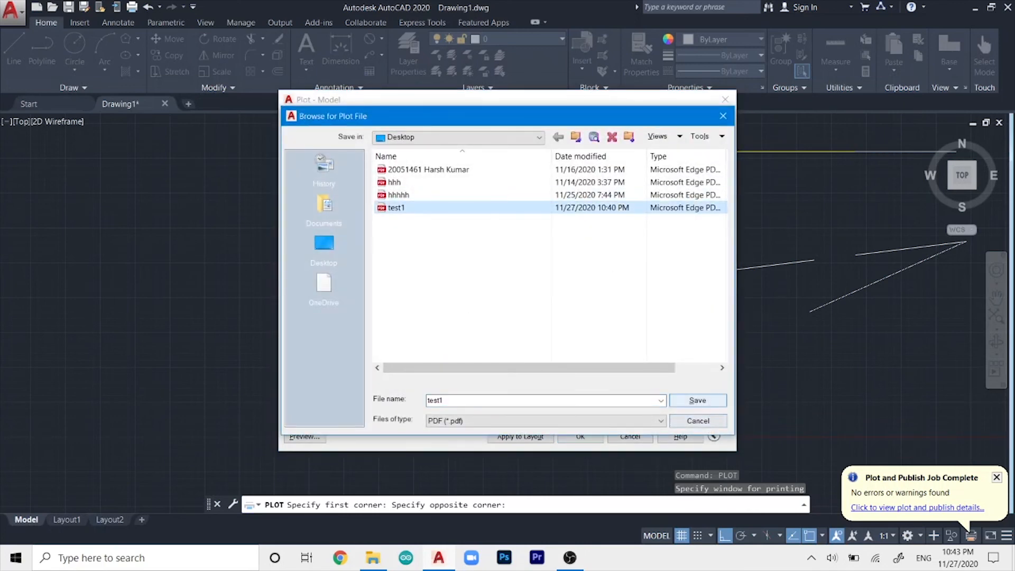
pyautogui.click(697, 400)
pyautogui.click(544, 287)
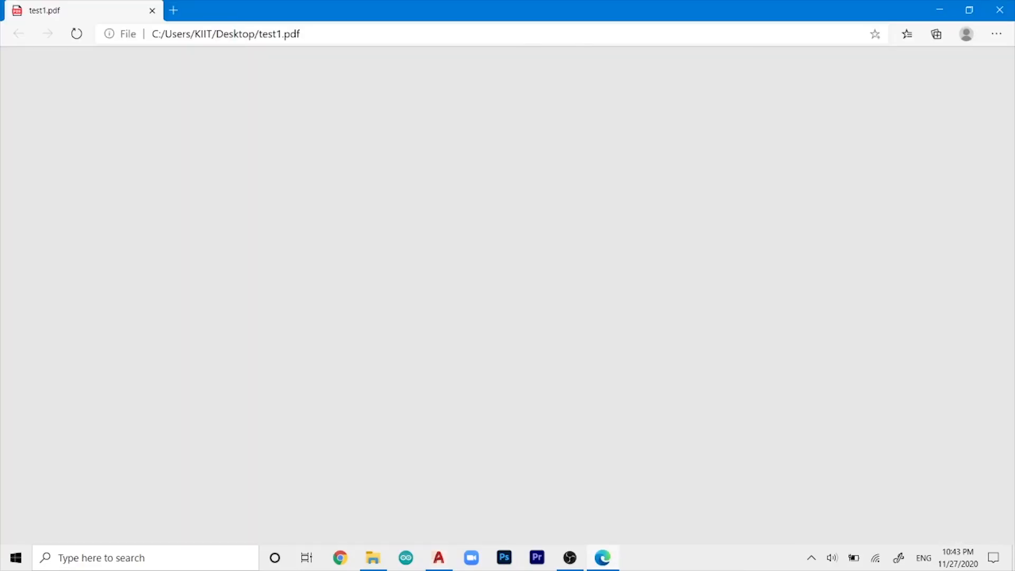
pyautogui.scroll(-3, 502, 309)
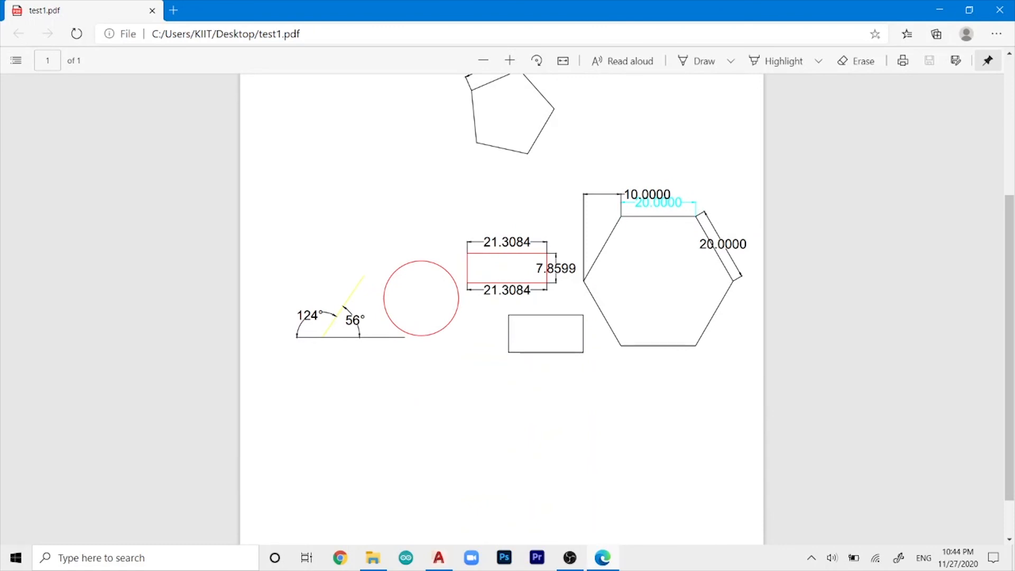
pyautogui.click(999, 10)
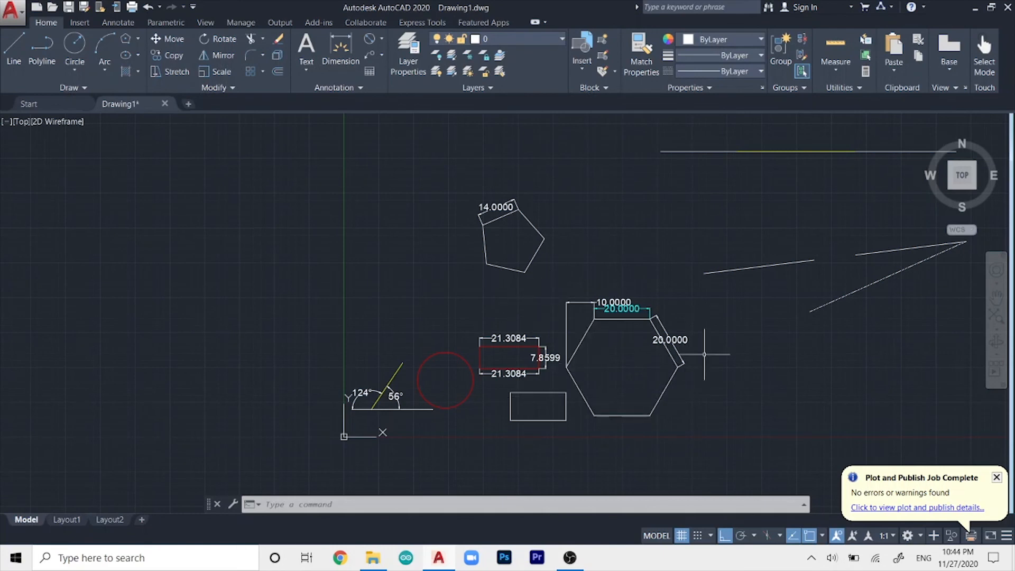
# Examine the hexagon, angled lines, circle and rectangles with their dimensions up close in the drawing
pyautogui.scroll(4, 605, 356)
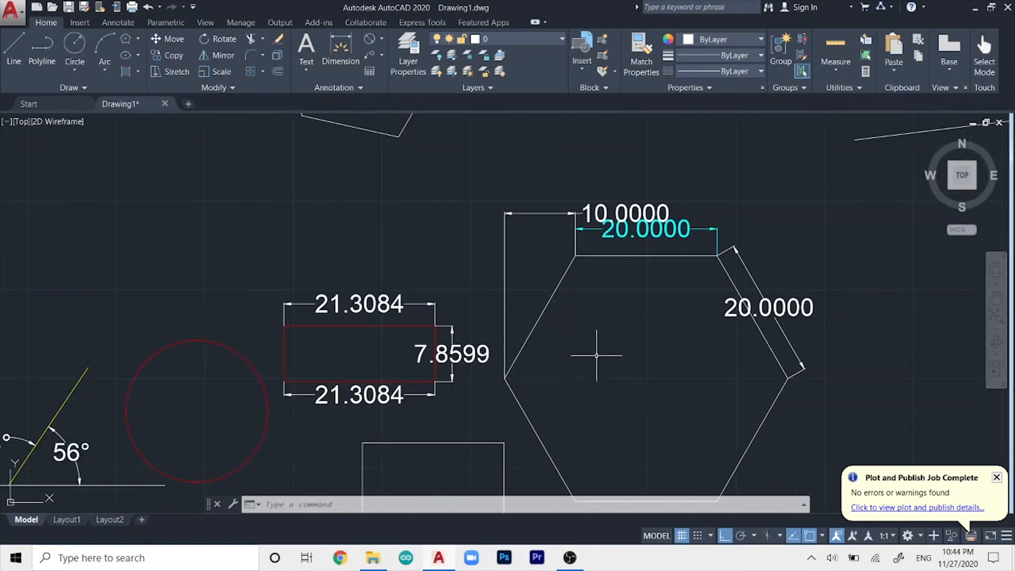
pyautogui.scroll(-5, 644, 307)
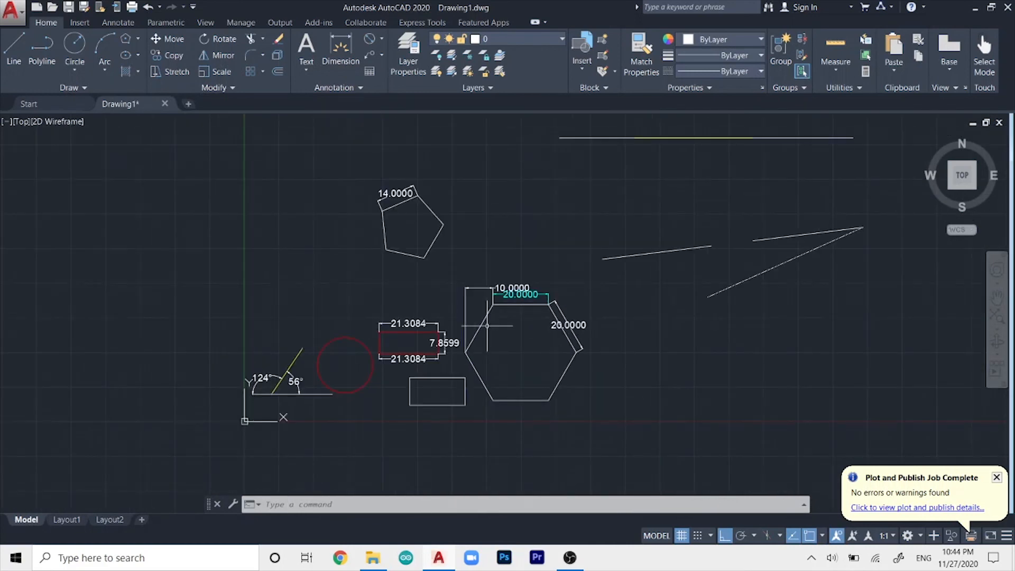
pyautogui.scroll(4, 285, 354)
pyautogui.moveTo(289, 344); pyautogui.dragTo(462, 254, button='middle')
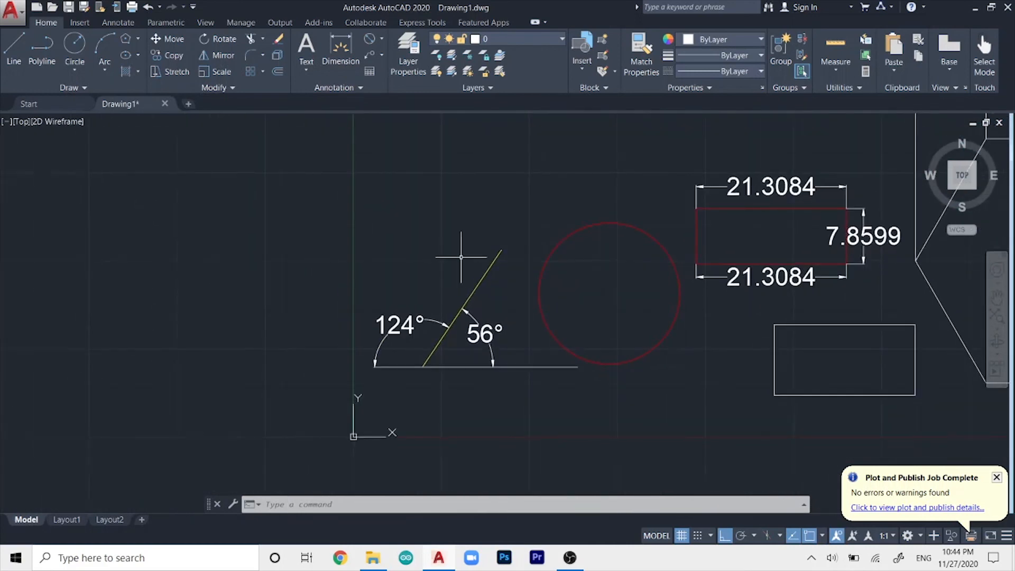
pyautogui.scroll(-6, 666, 247)
pyautogui.scroll(6, 666, 247)
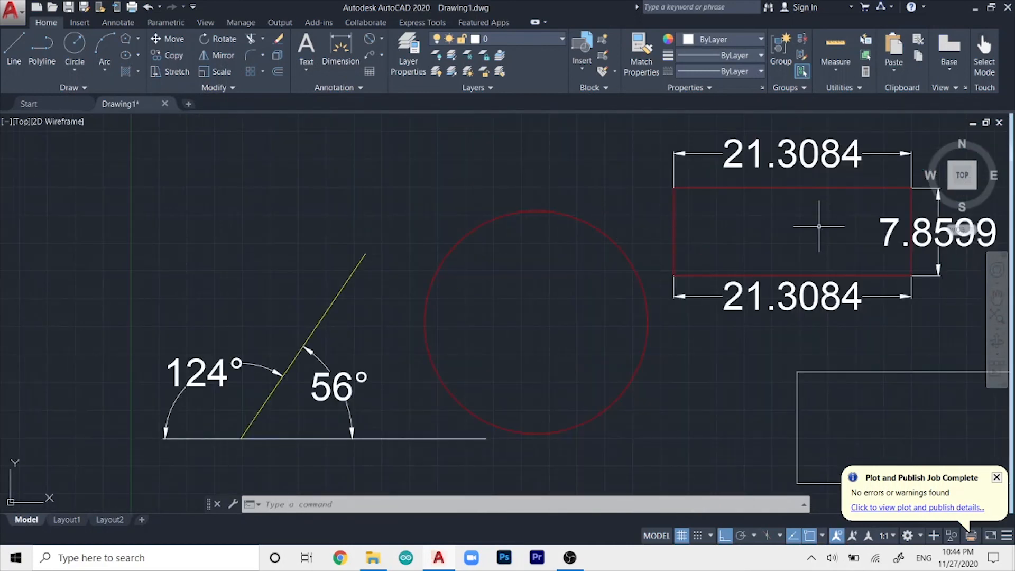
pyautogui.scroll(-5, 830, 222)
pyautogui.moveTo(845, 223)
pyautogui.mouseDown(button='middle')
pyautogui.moveTo(493, 194)
pyautogui.moveTo(495, 223)
pyautogui.mouseUp(button='middle')
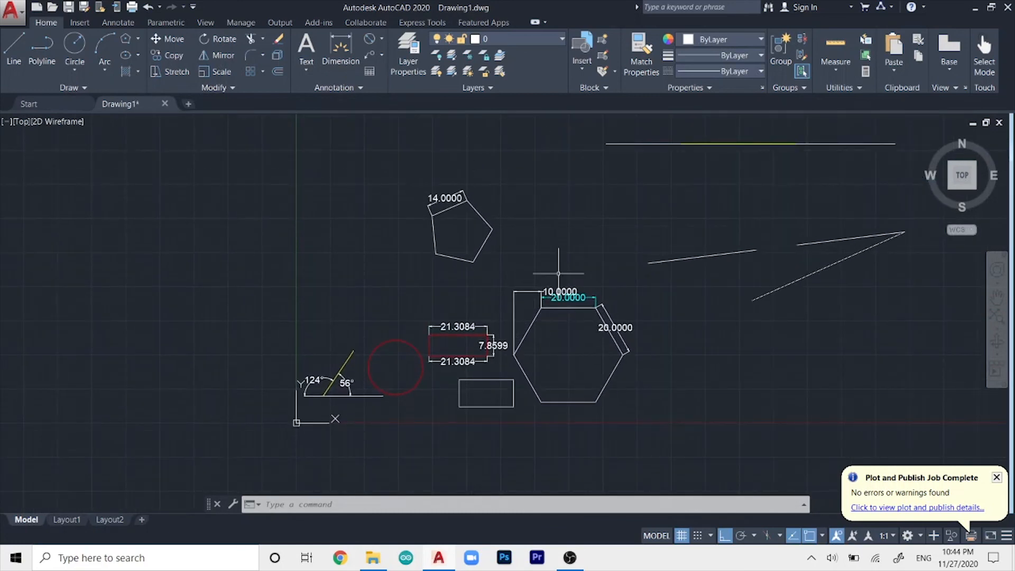